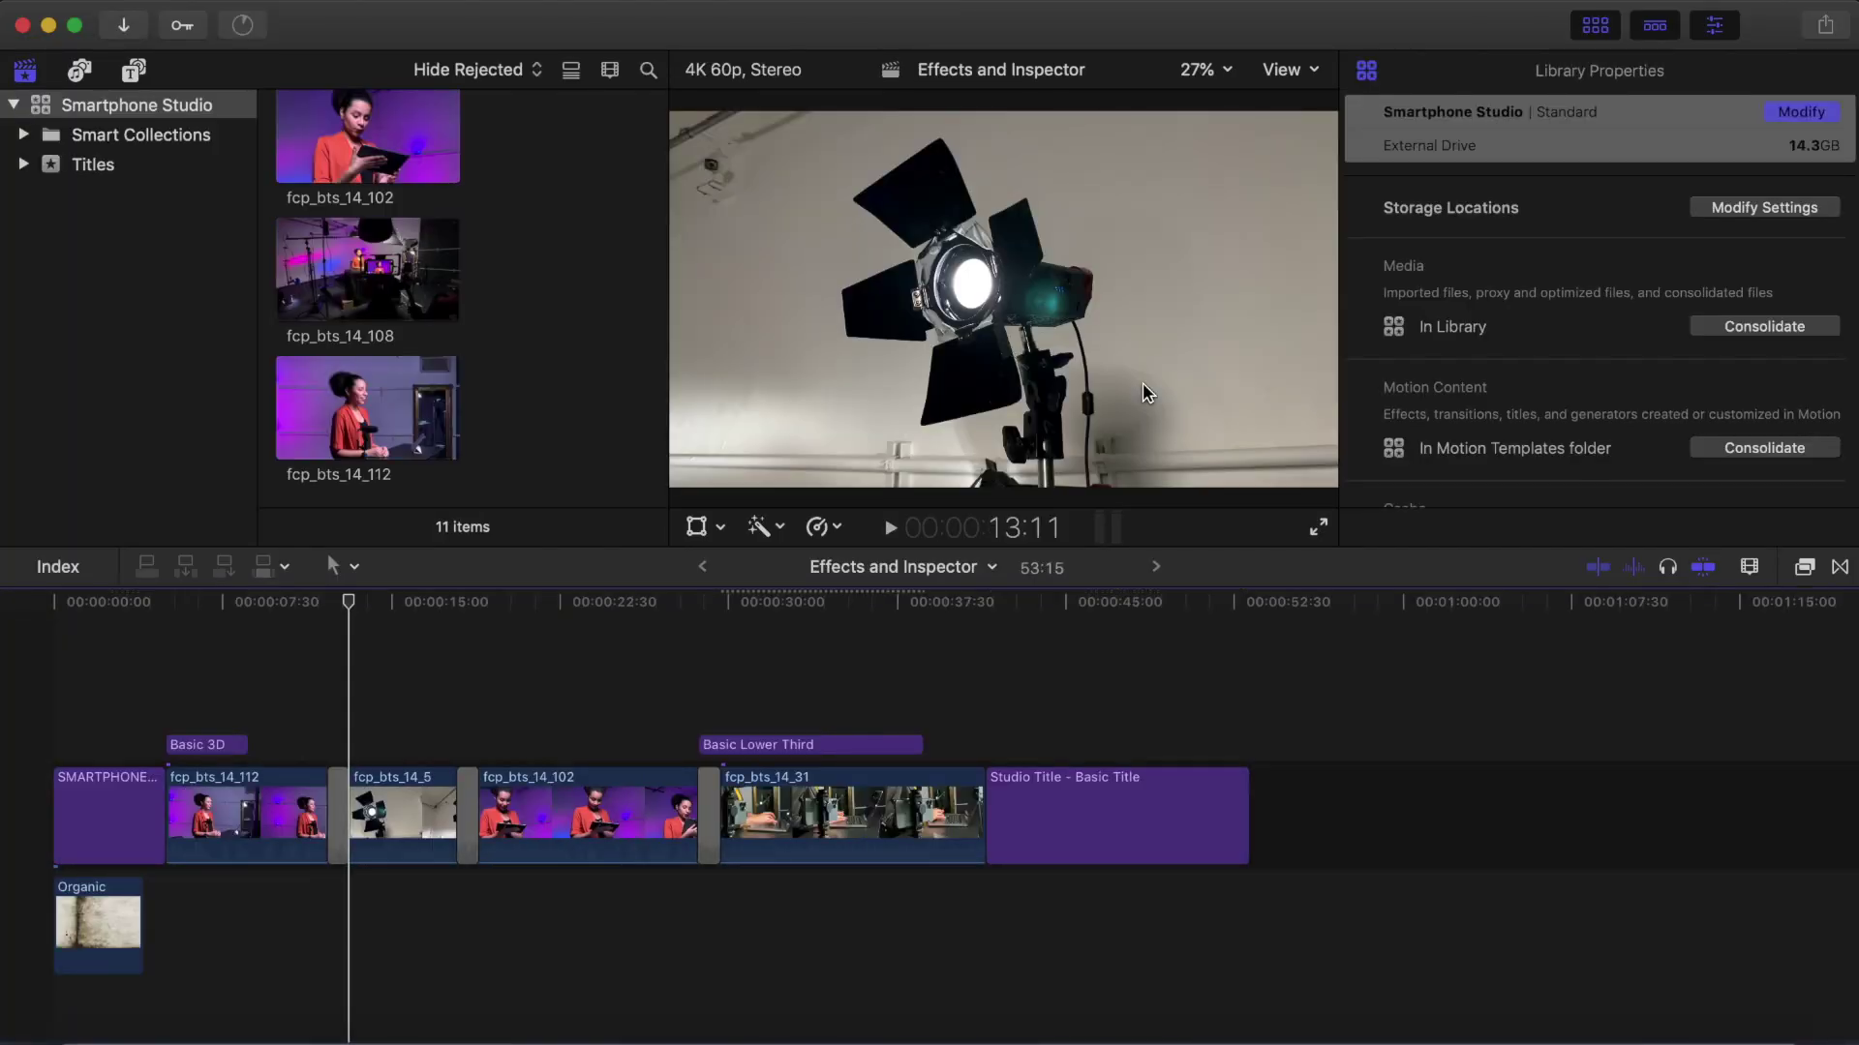
Step: Bring up the shortcut menu for the Smartphone Studio library in the sidebar
right_click(229, 110)
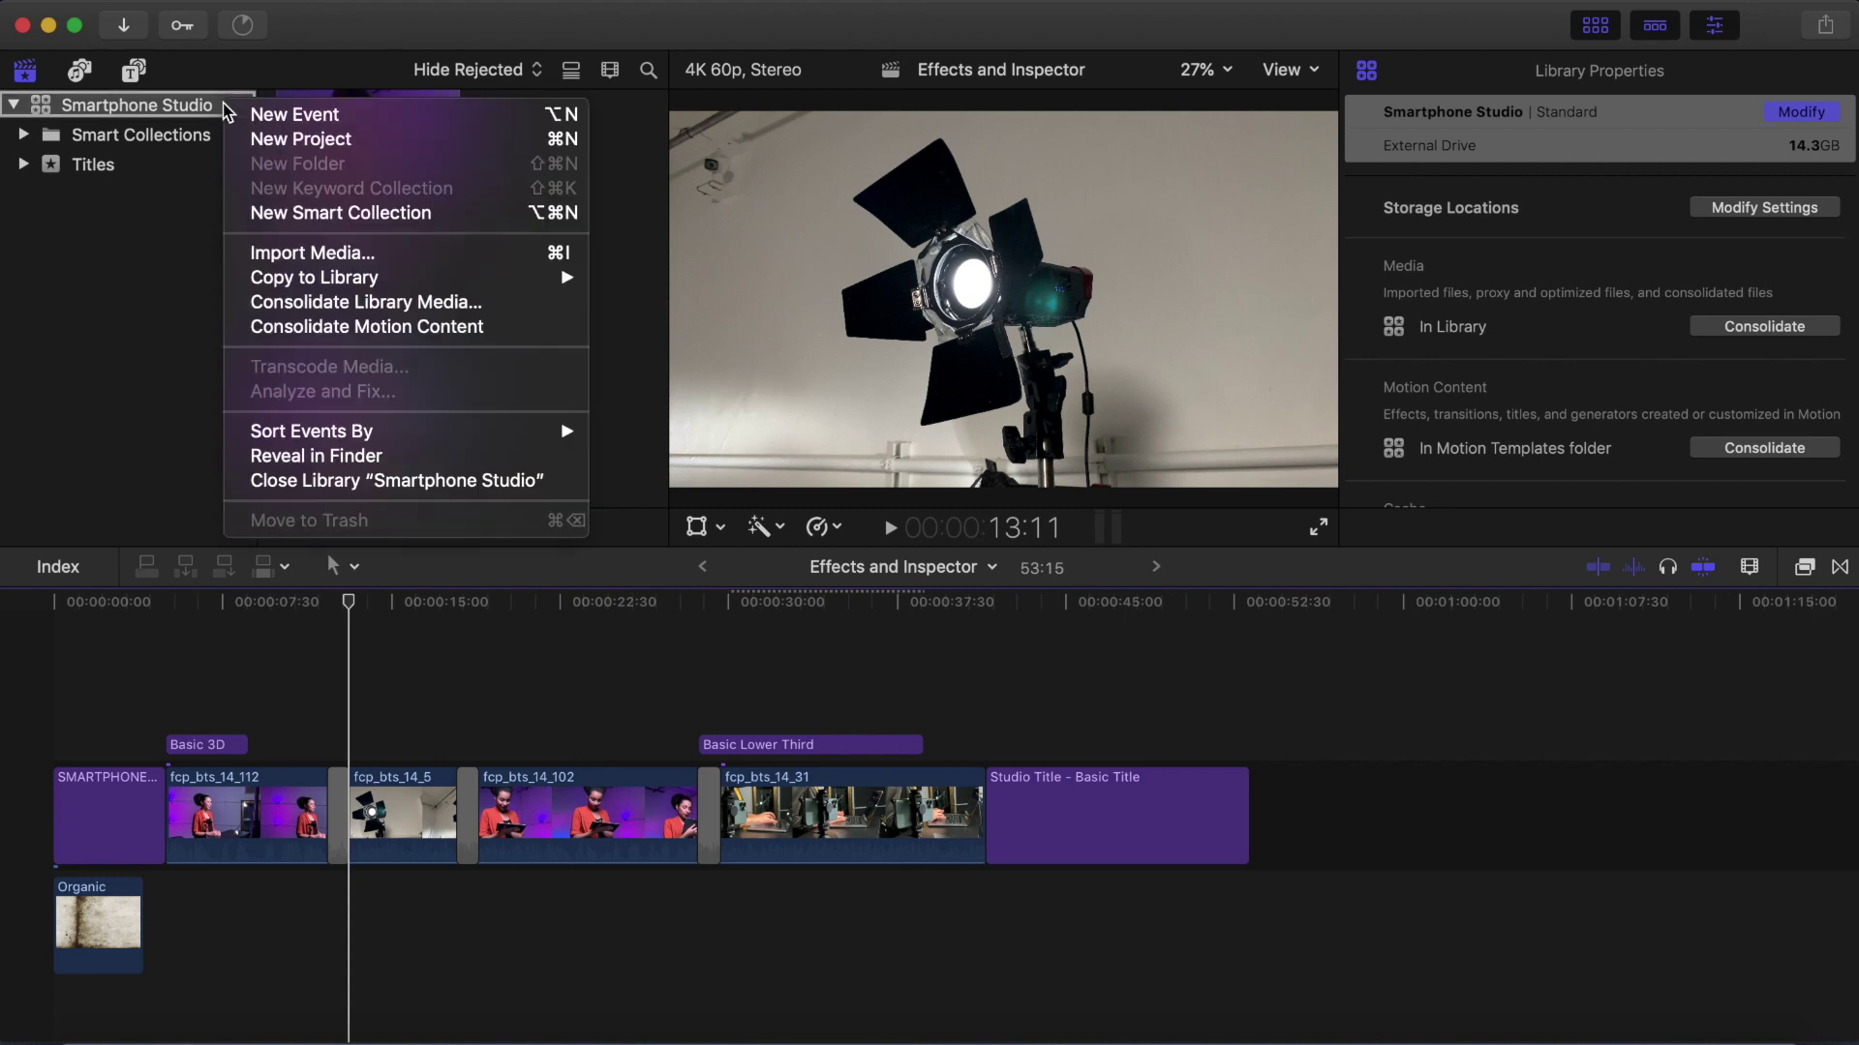
Step: Close Smartphone Studio and save a new library 'Smartphone Studio External' on the External Drive
left_click(349, 481)
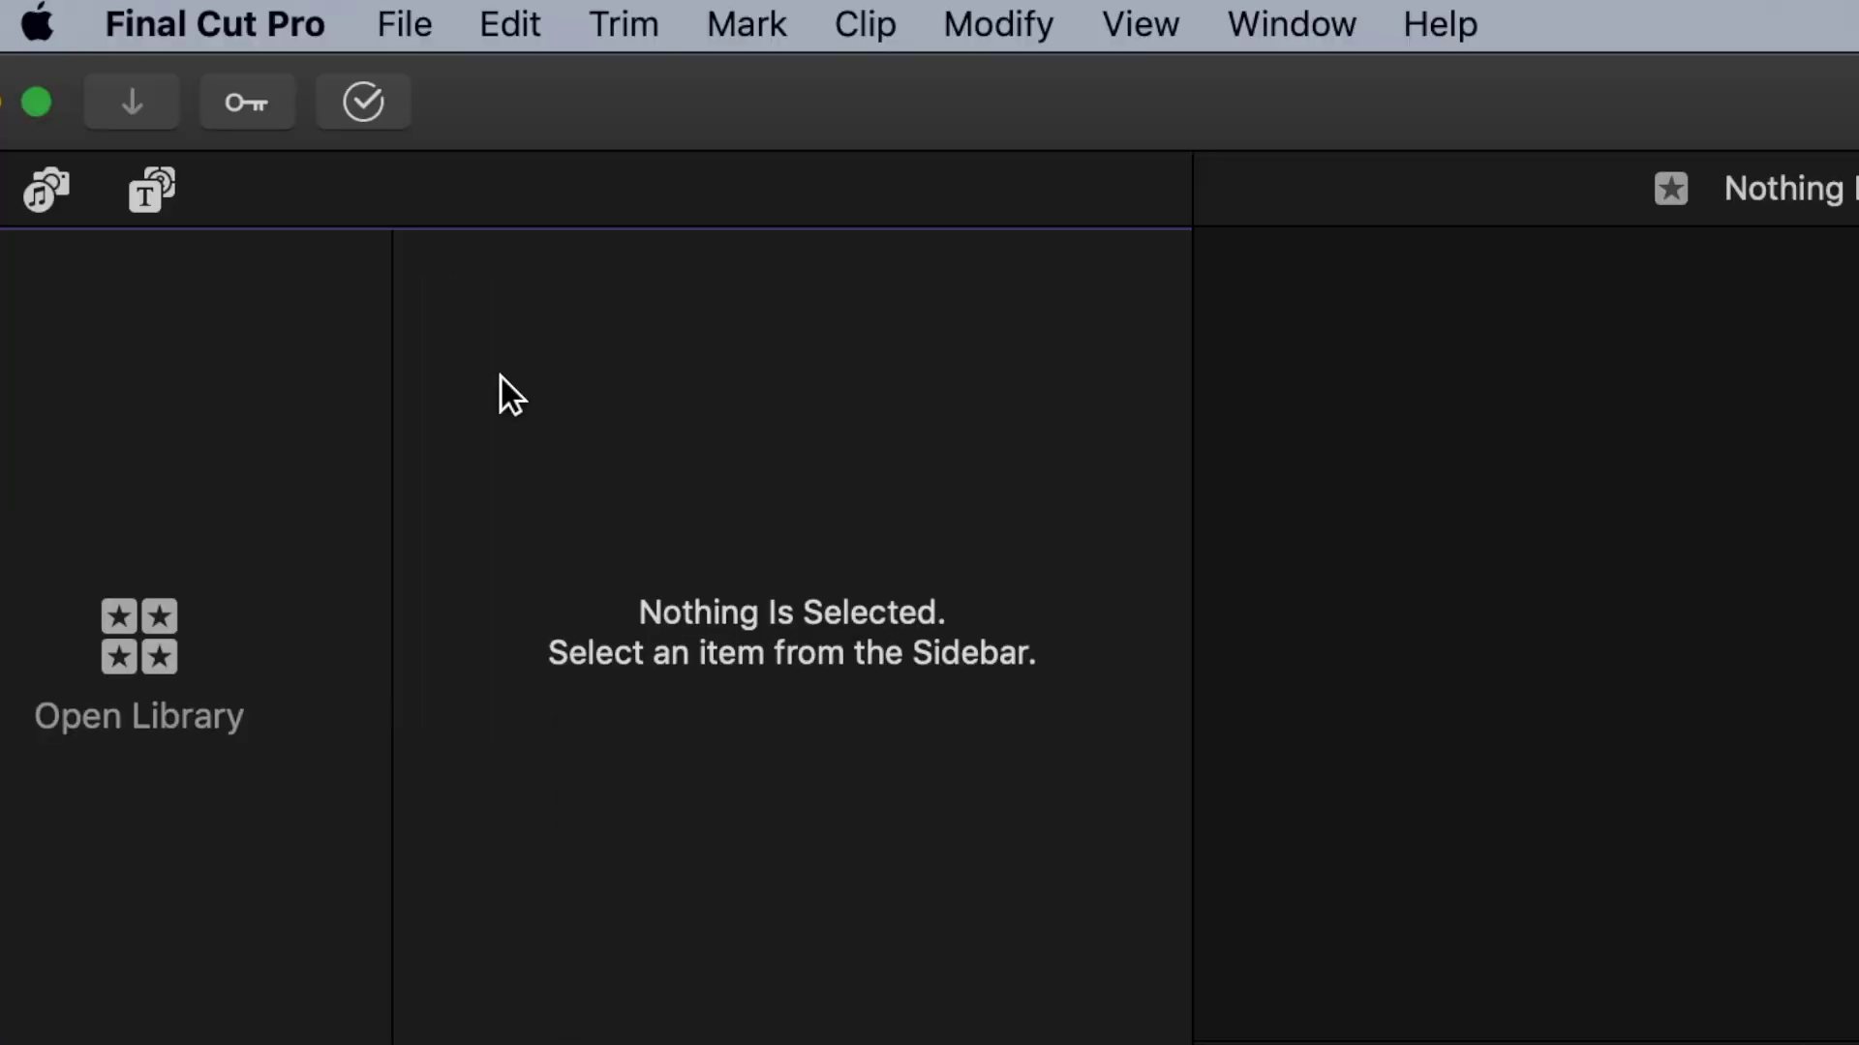
left_click(426, 21)
mouse_move(432, 96)
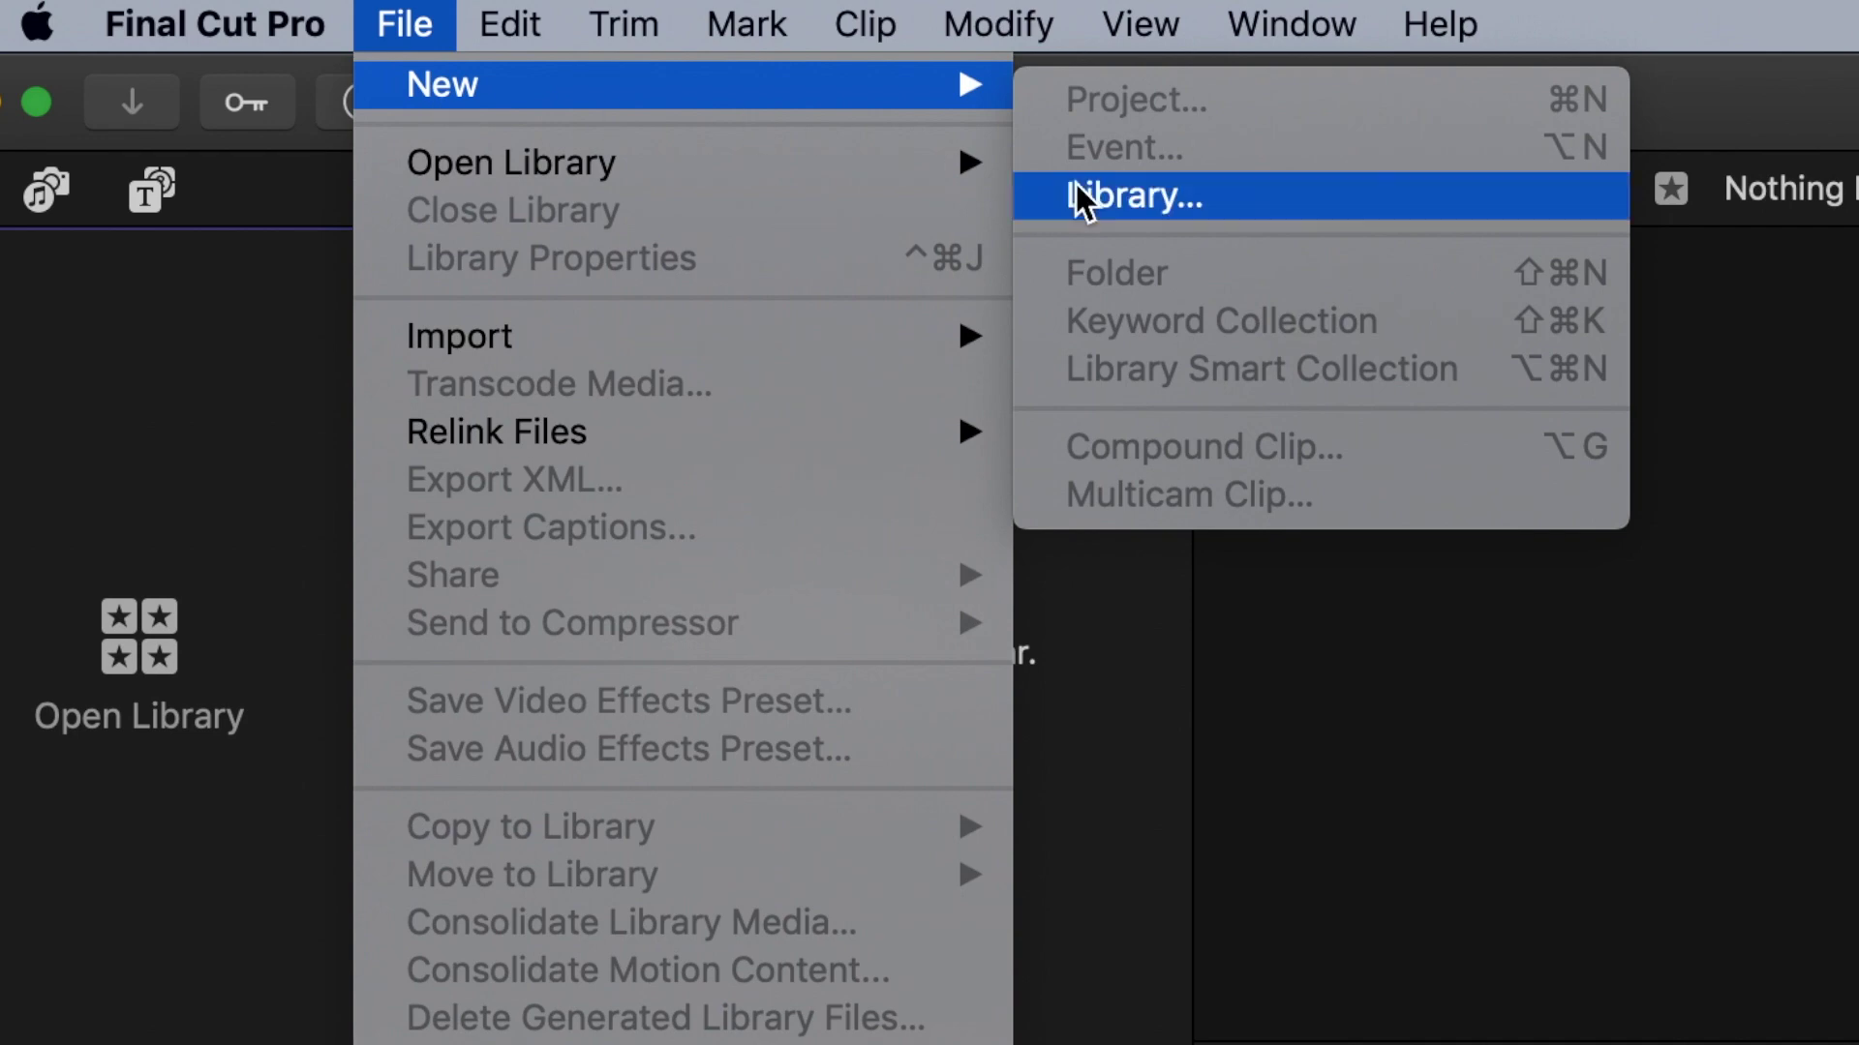
left_click(1177, 207)
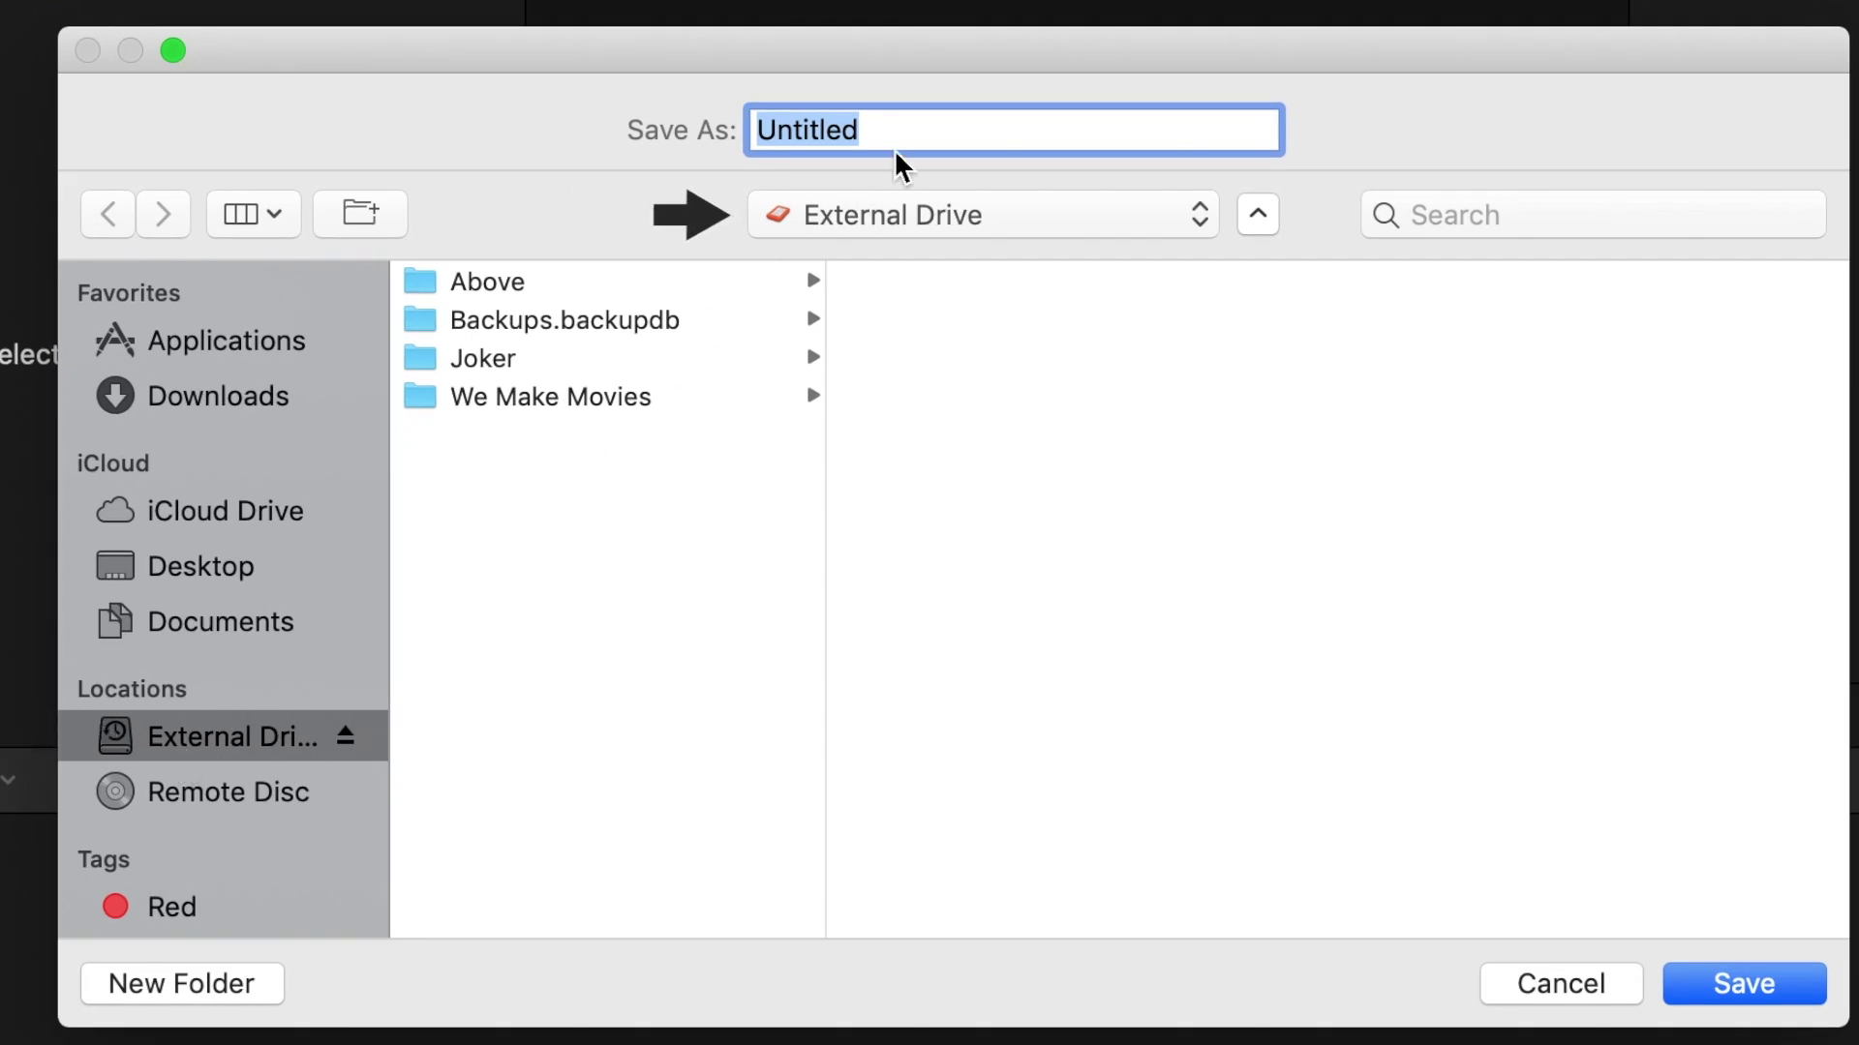
type("Smartphone Studio Externa")
left_click(1697, 983)
Step: Rename the 11-19-20 event to 'Copy Files to Library Event'
left_click(118, 182)
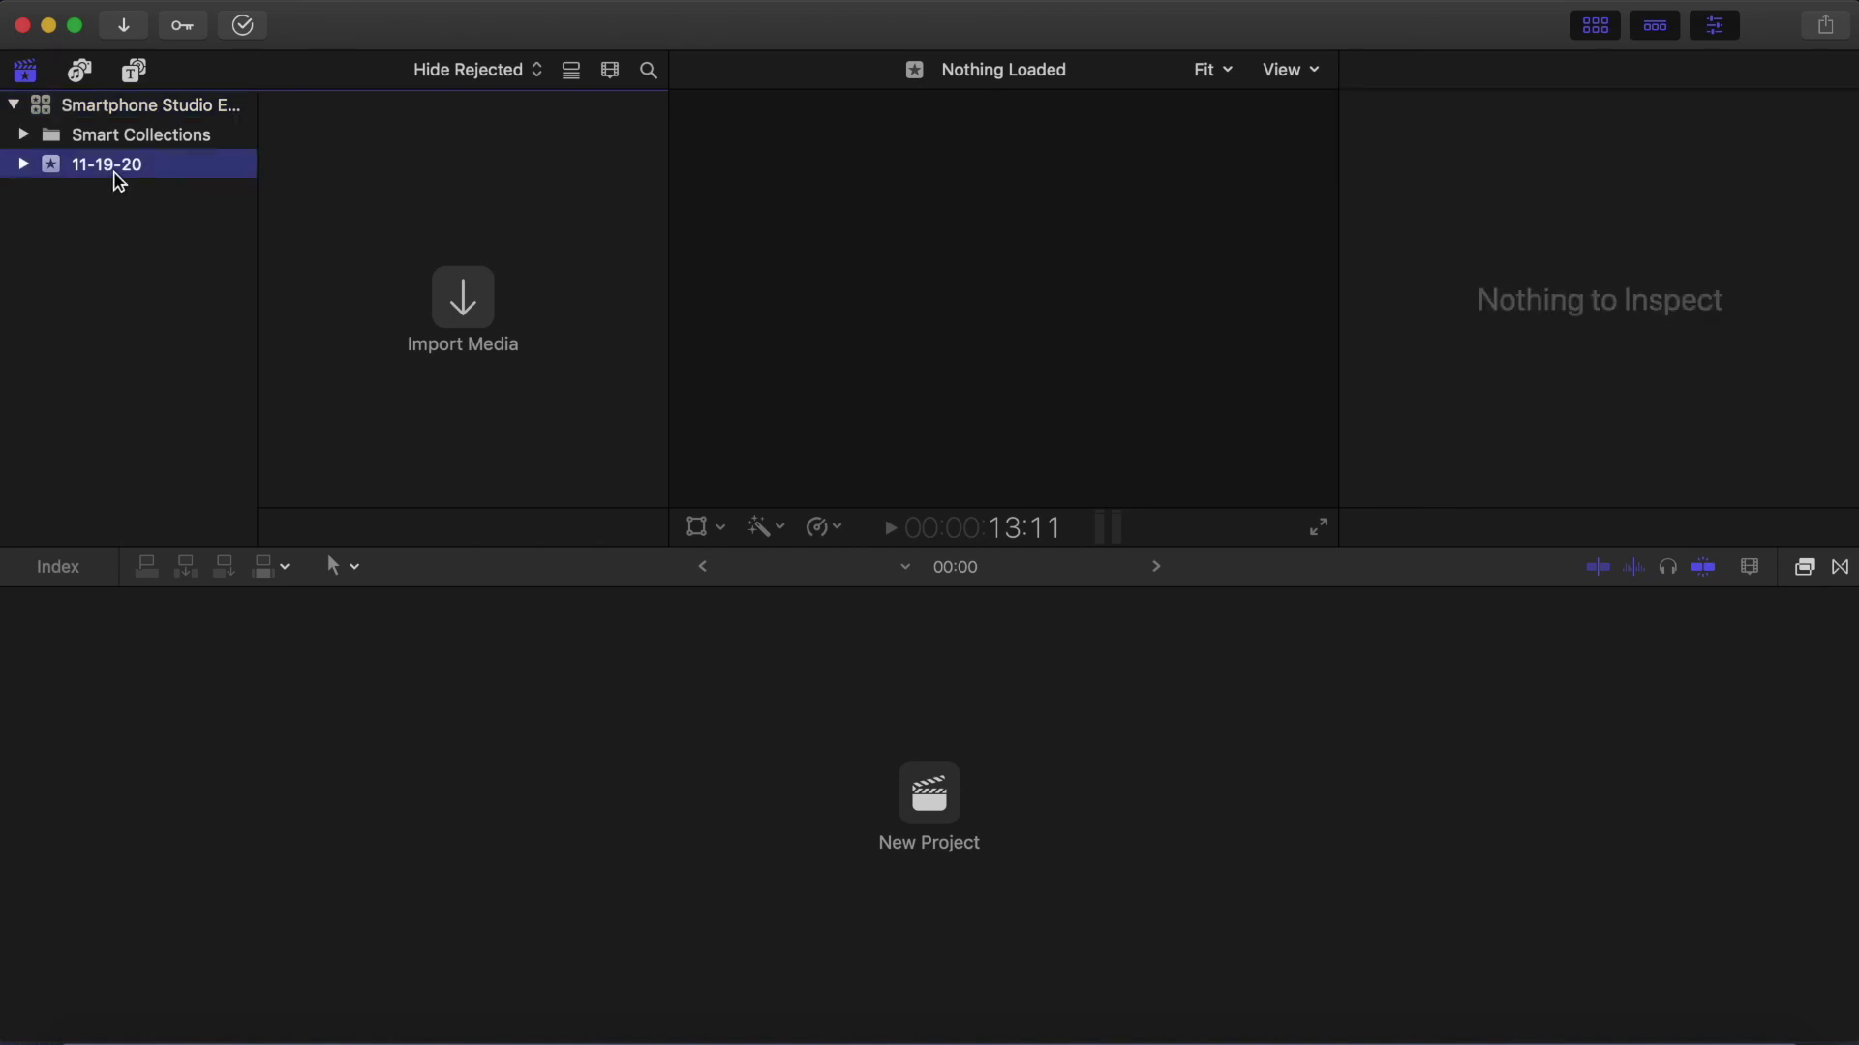
left_click(118, 171)
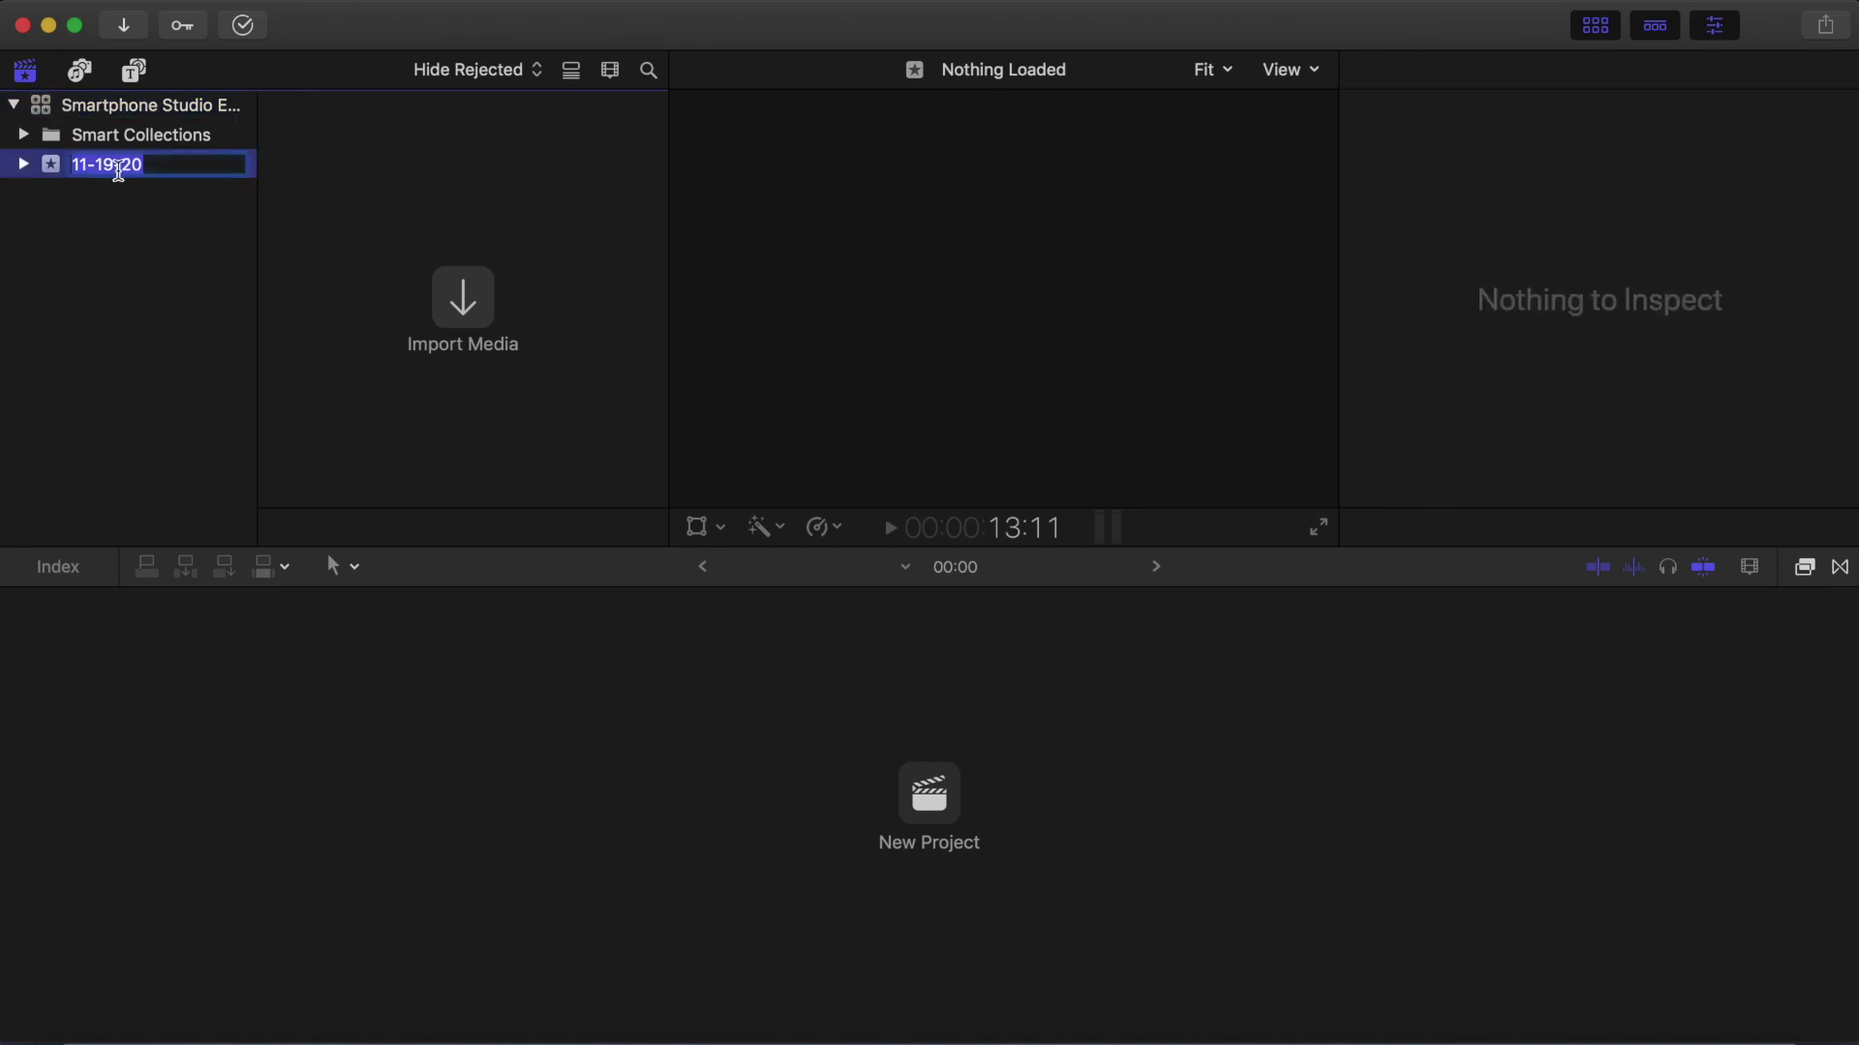
type("C")
type("opy Files to Library Event")
key("Return")
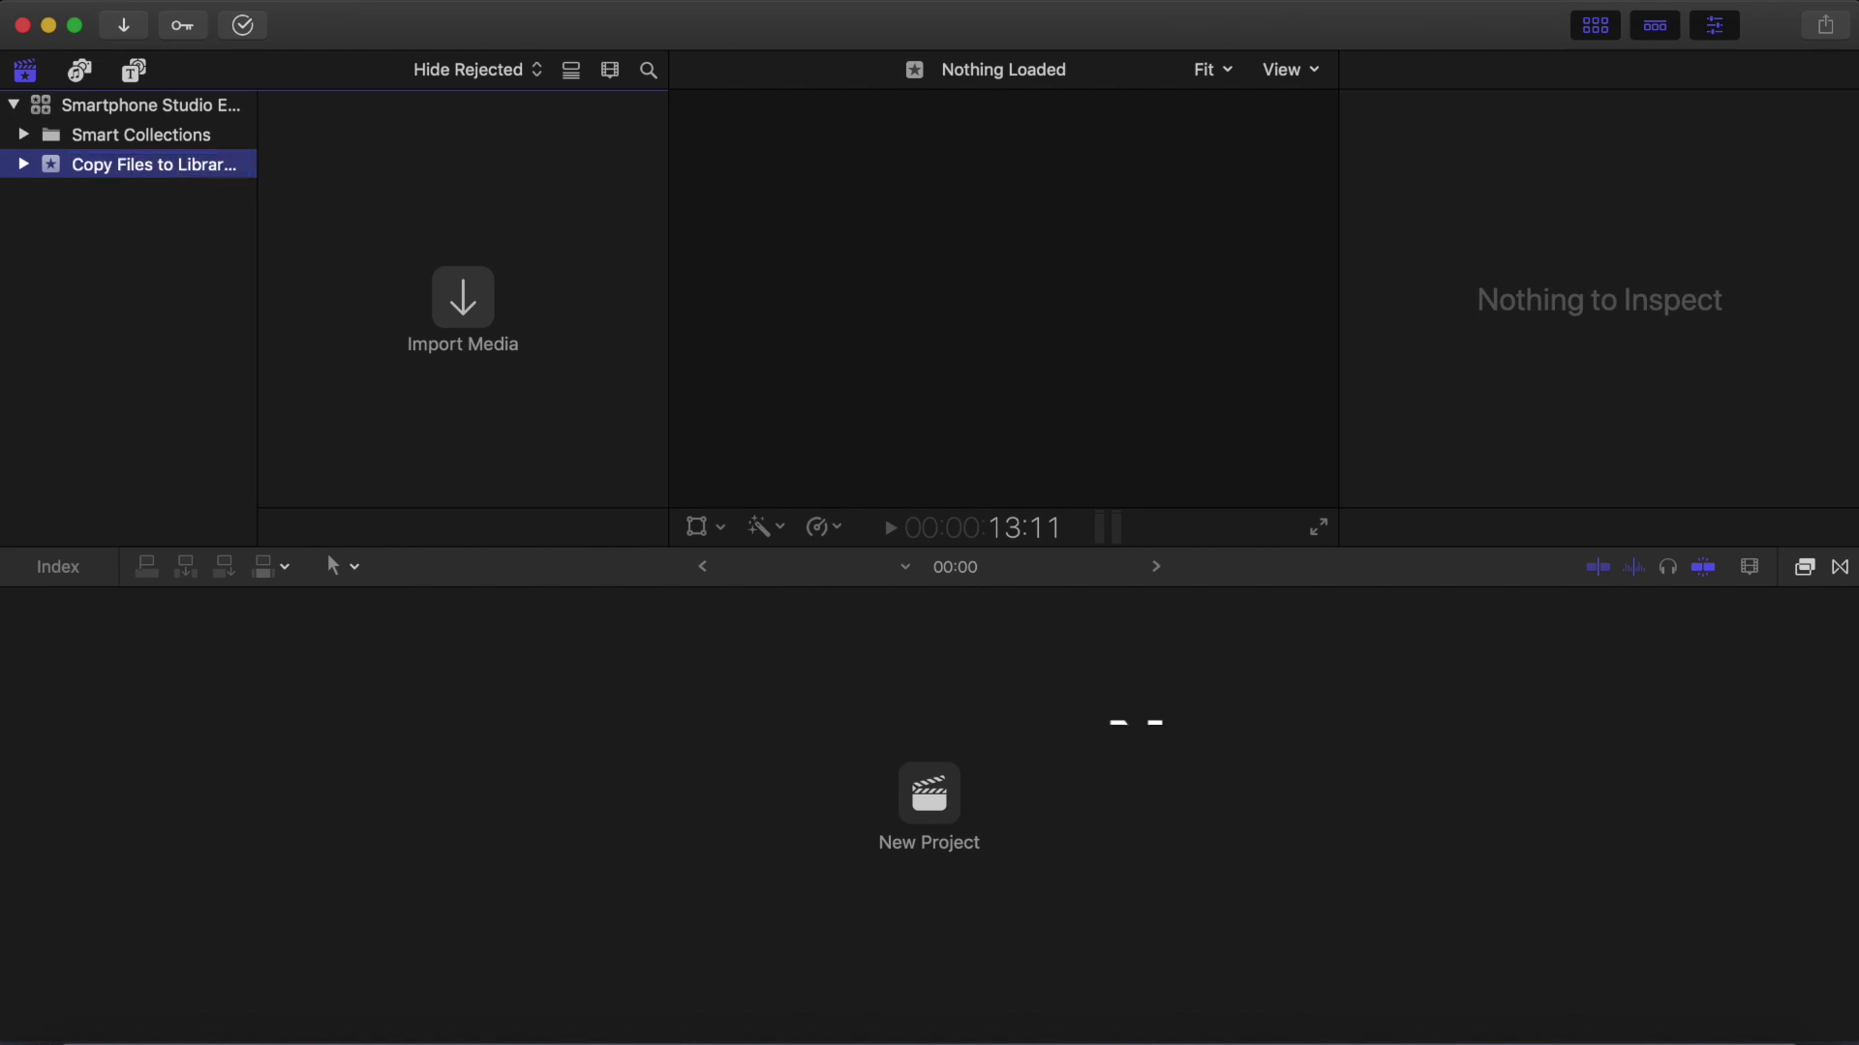
Step: Create a new project named Media Management Project in the event
key("super+n")
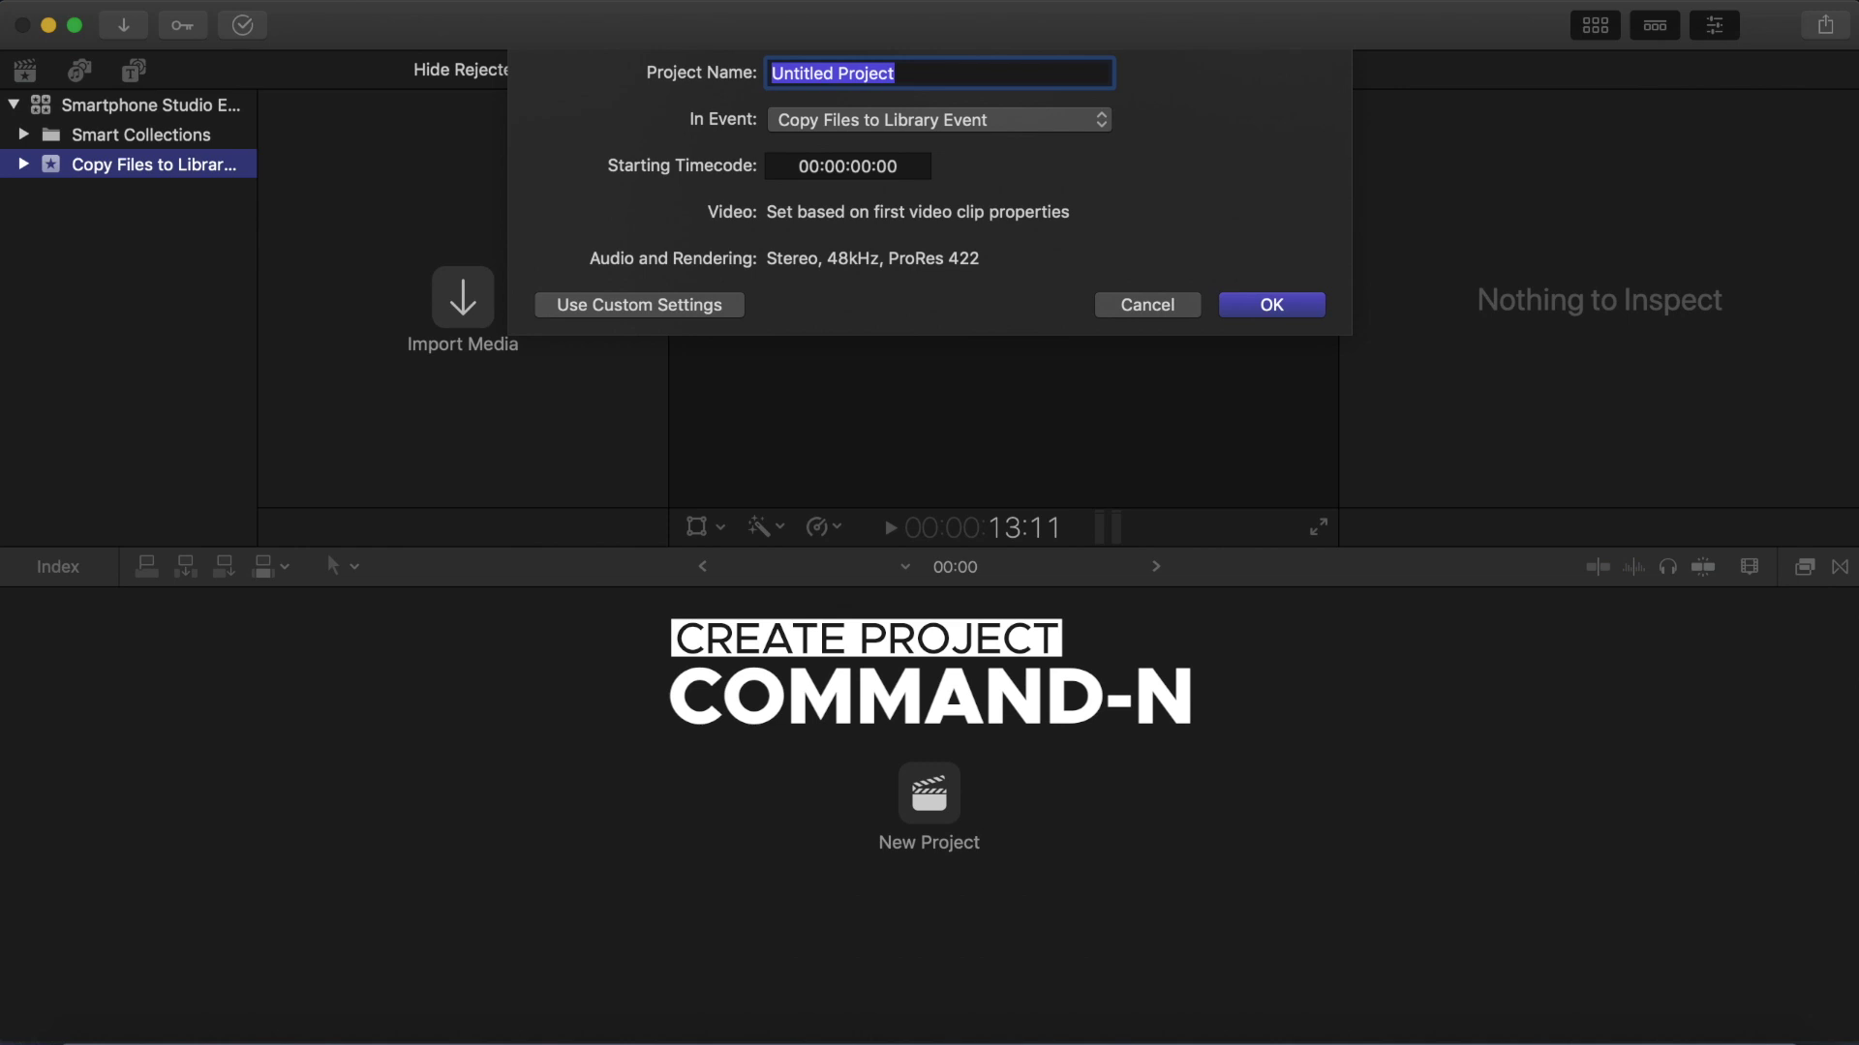
type("Media Manageme")
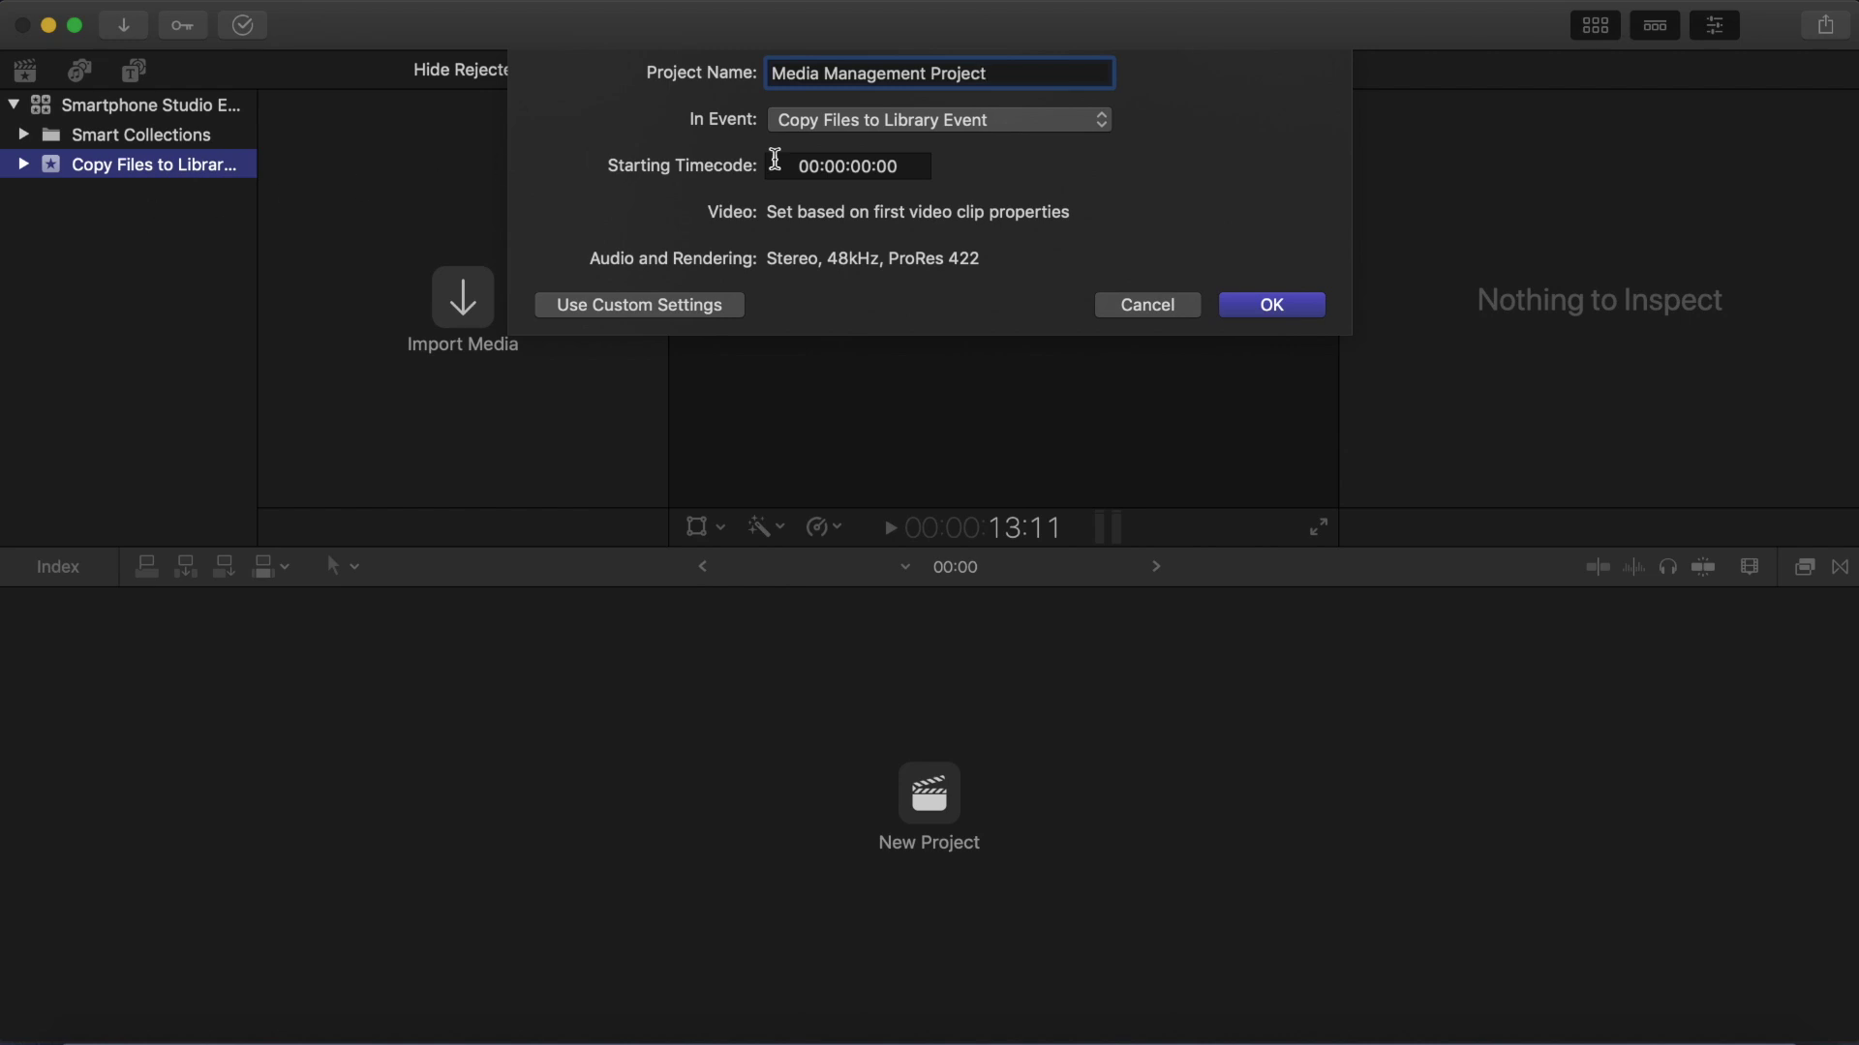
left_click(1295, 308)
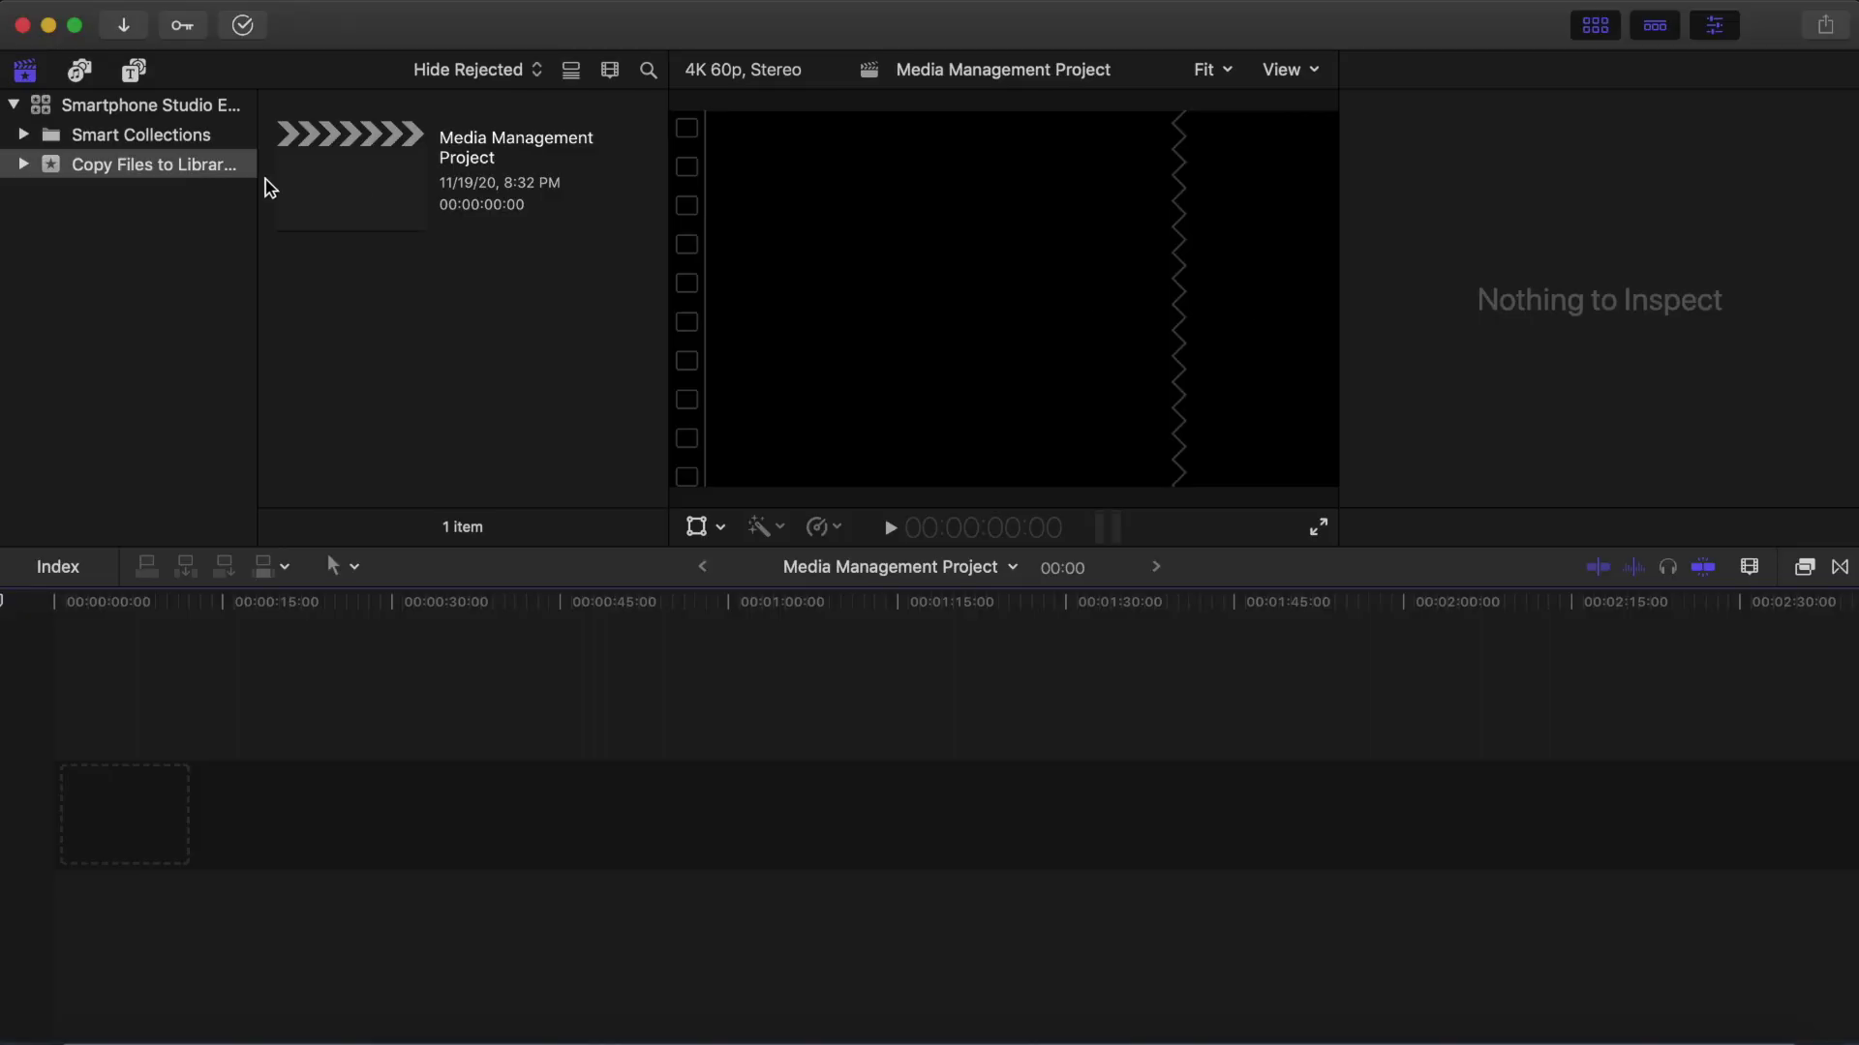
Step: Open Media Import for the Copy Files to Library event and select the External Drive's Joker folder
left_click(224, 171)
key("super+i")
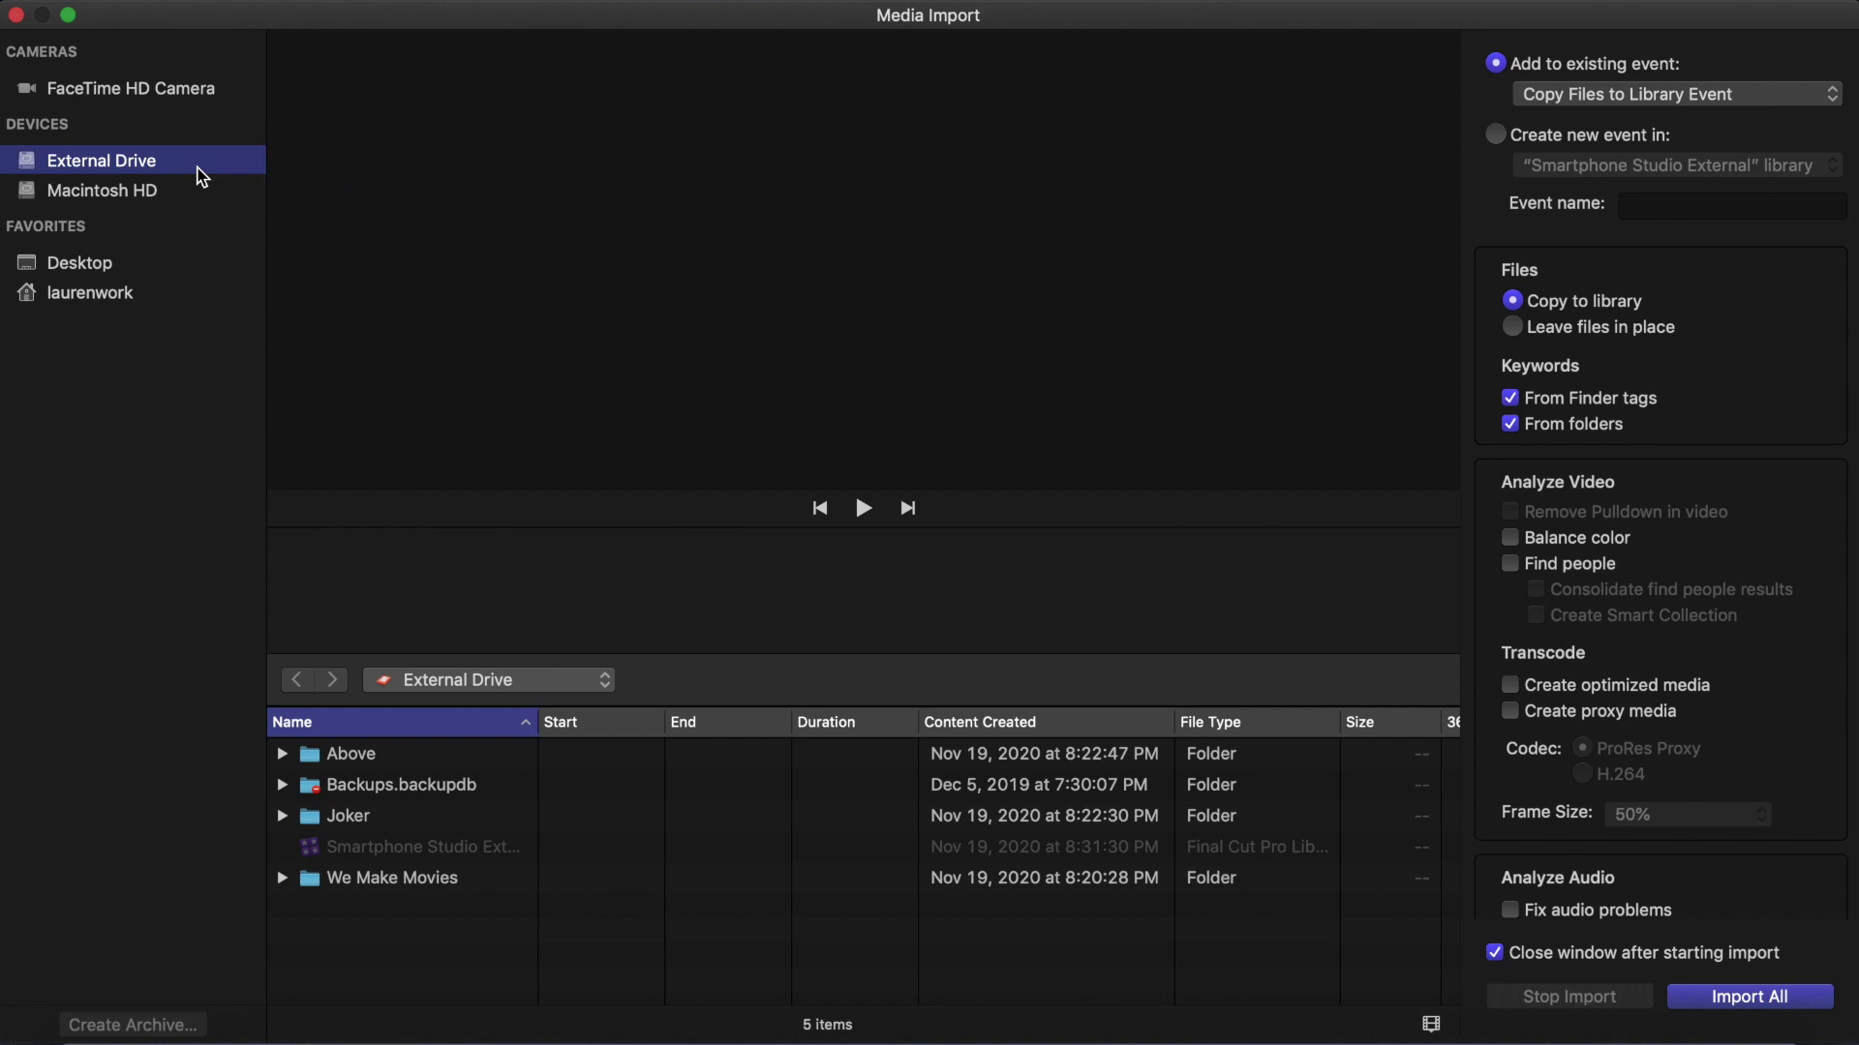
left_click(365, 823)
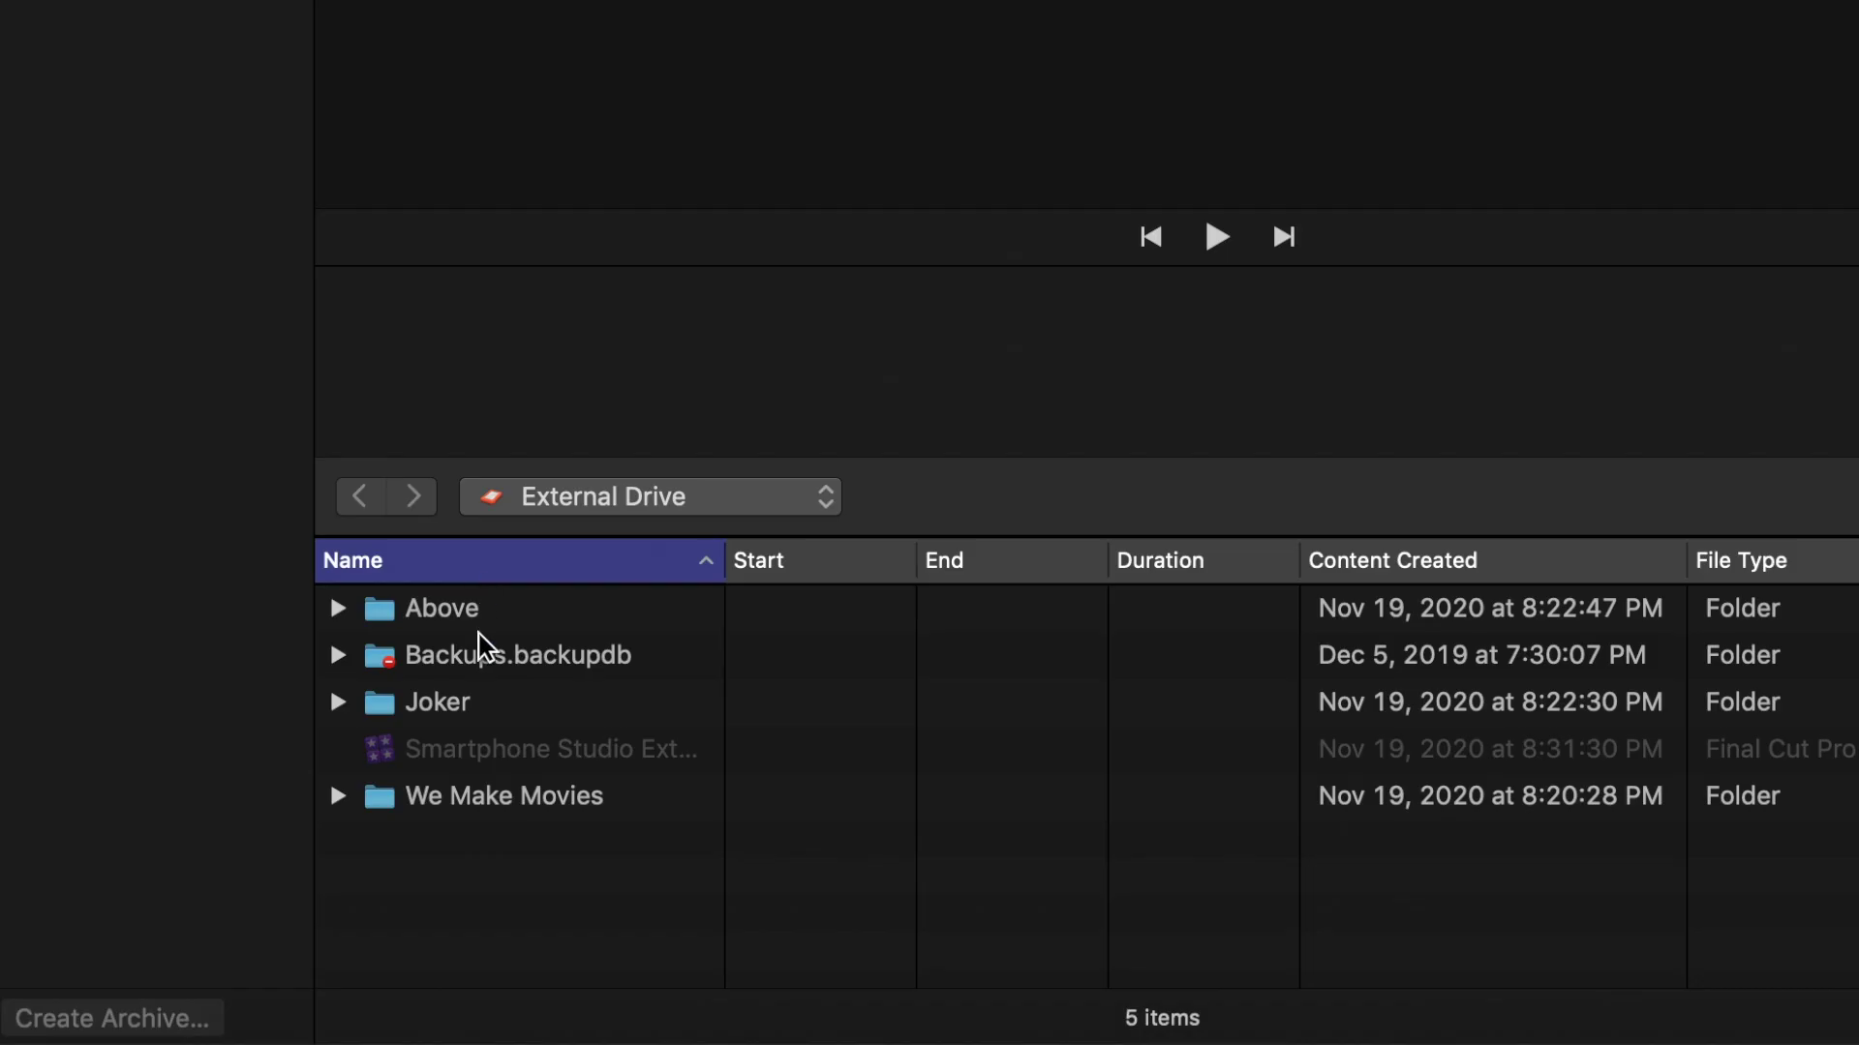
left_click(463, 716)
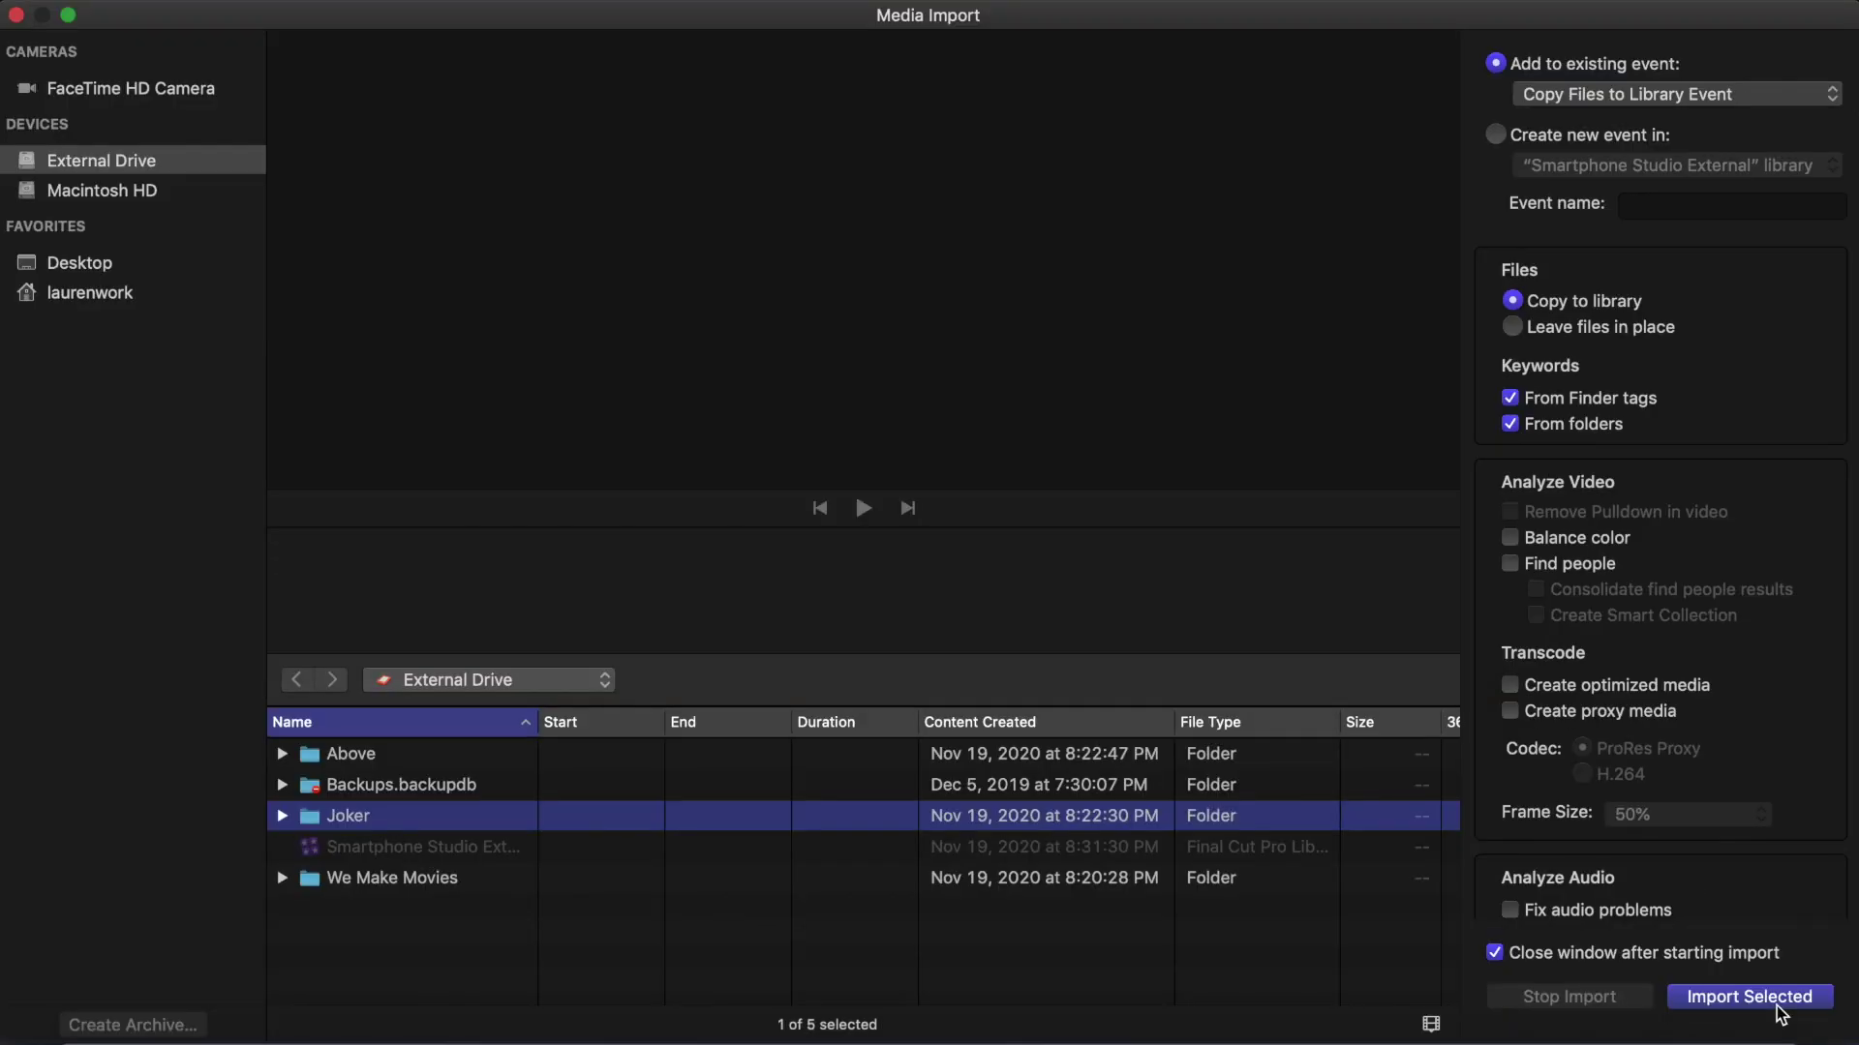
Step: Import the Joker clips into the event, then reveal WMM_Kiarra_Clip_D in Finder
left_click(1779, 1006)
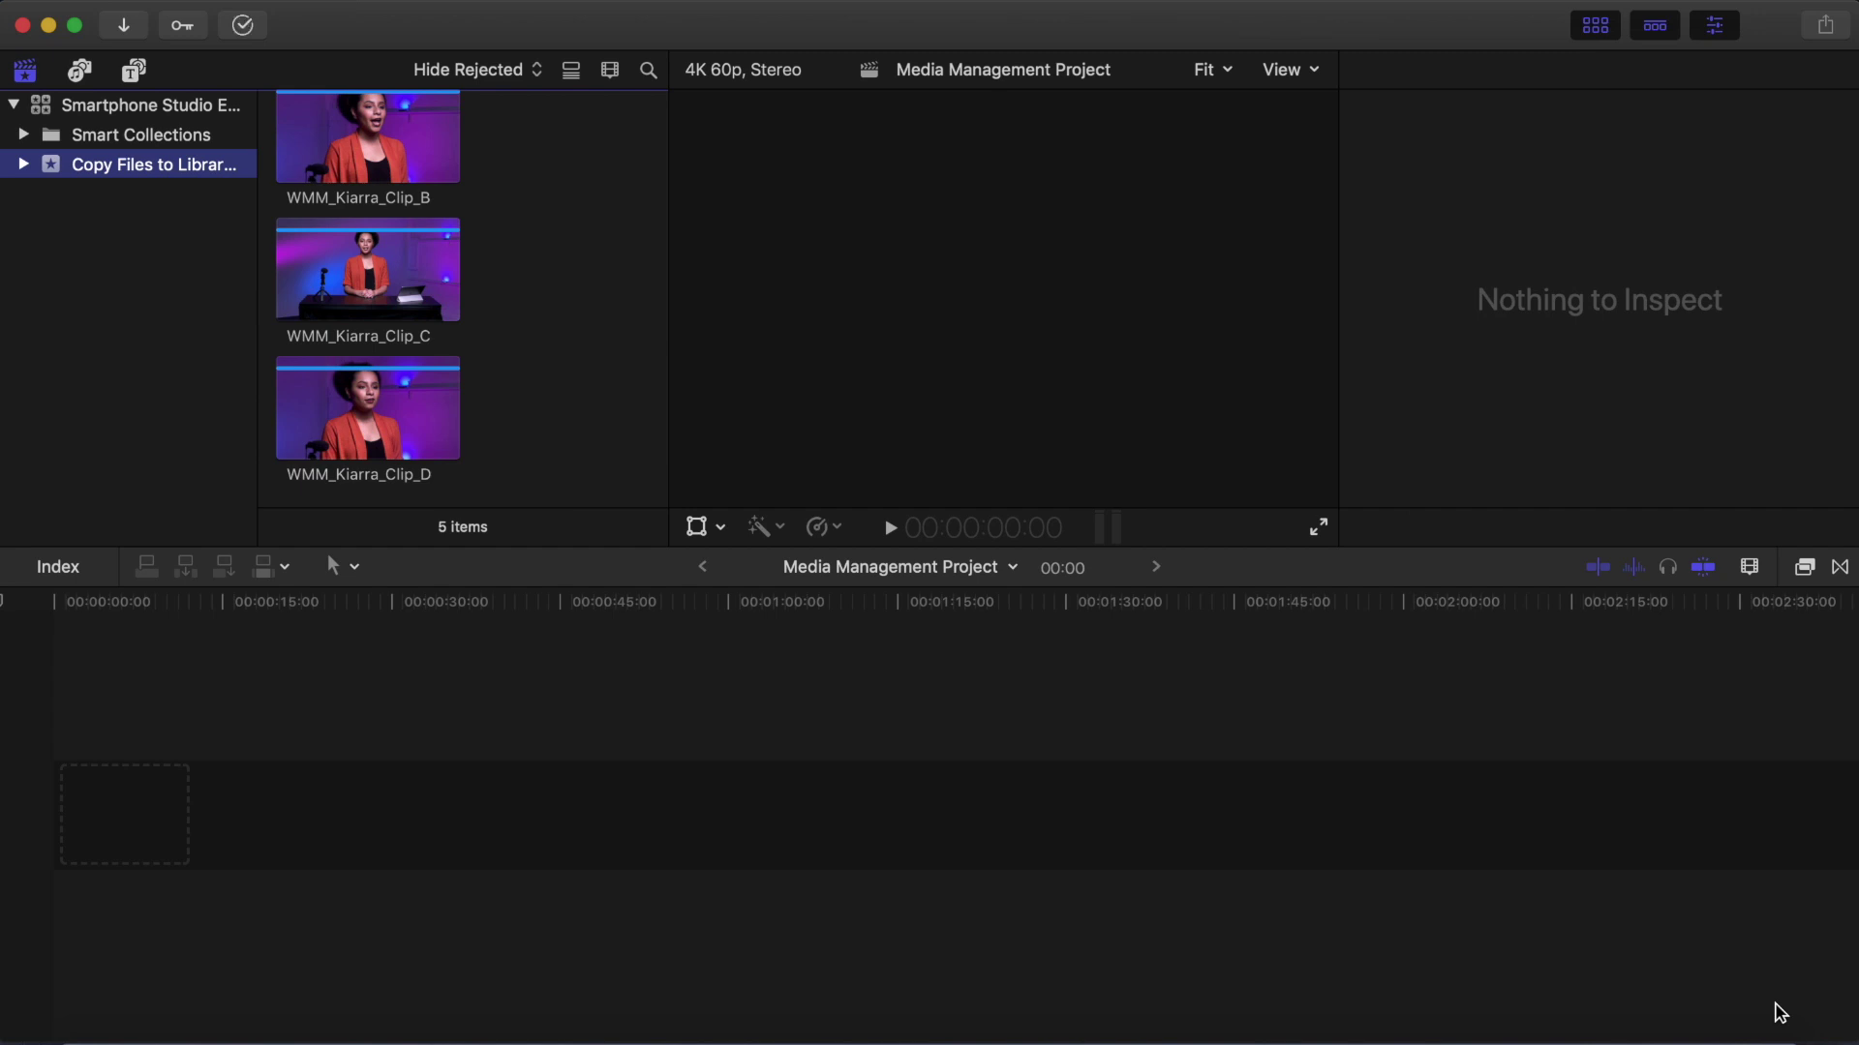
left_click(379, 411)
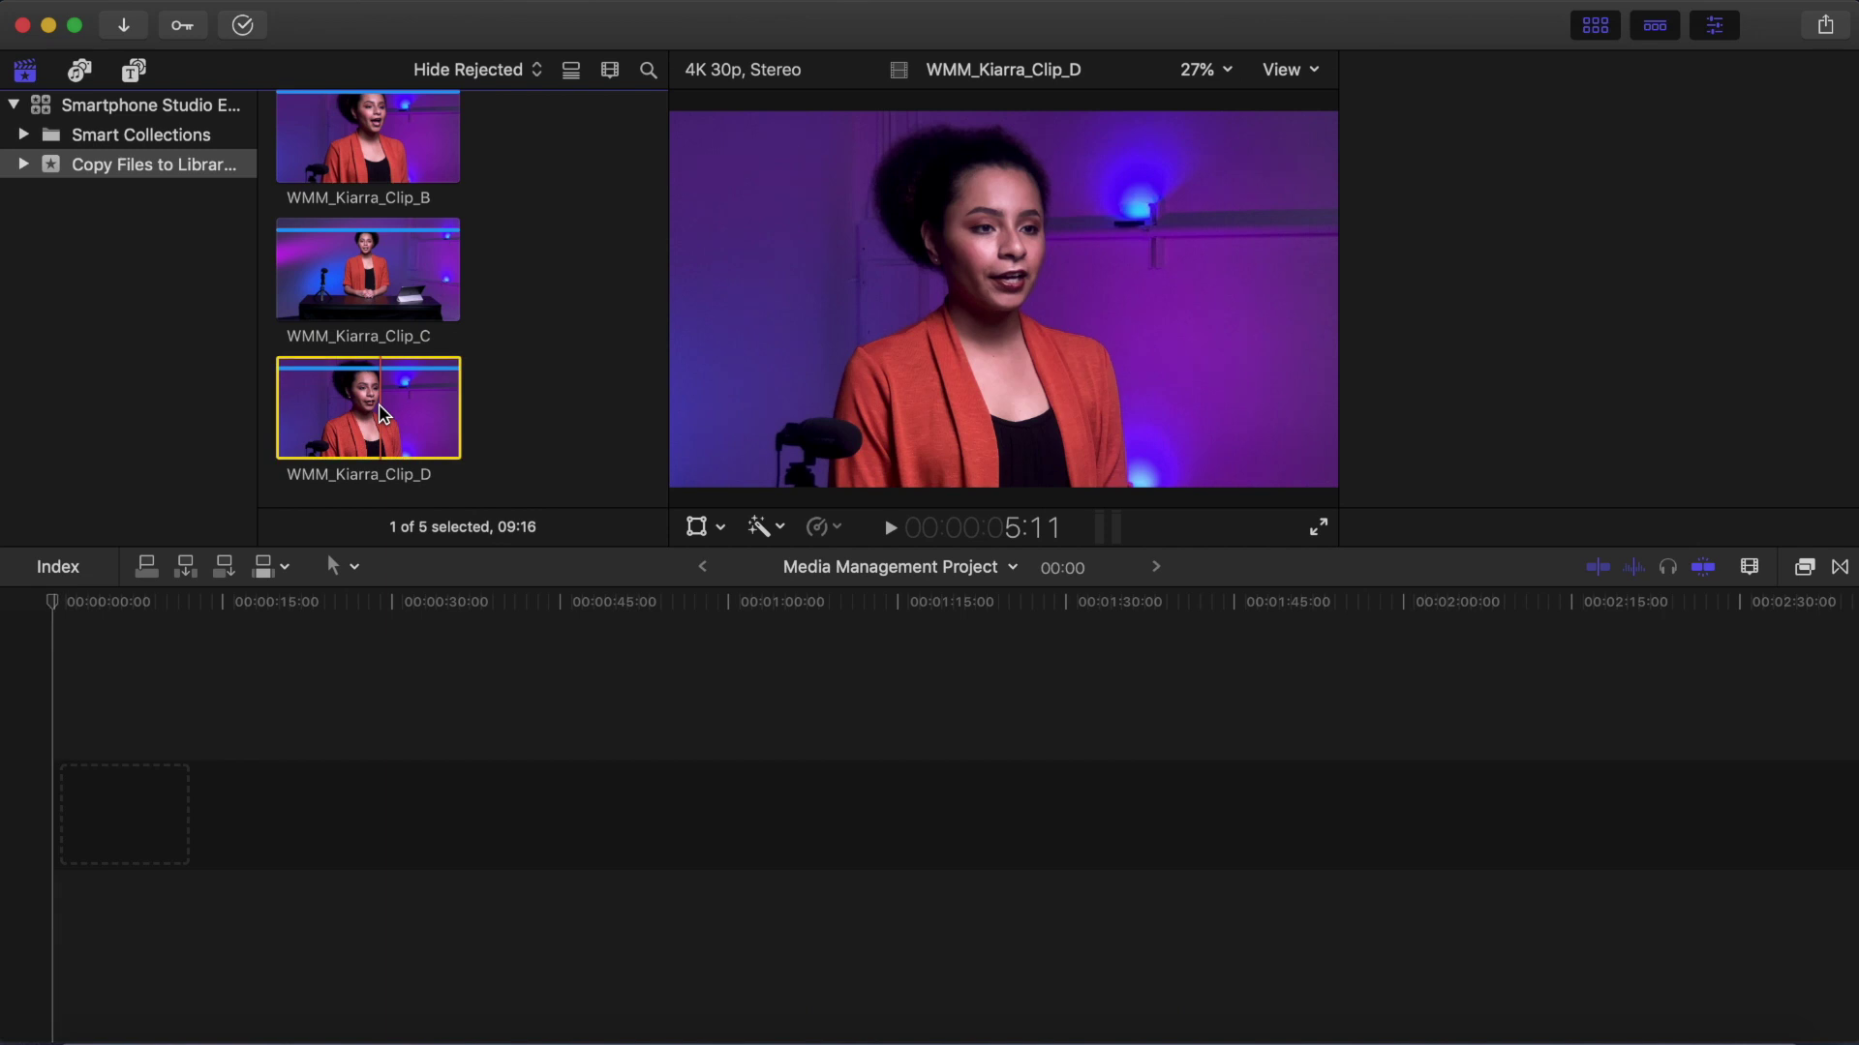
right_click(380, 407)
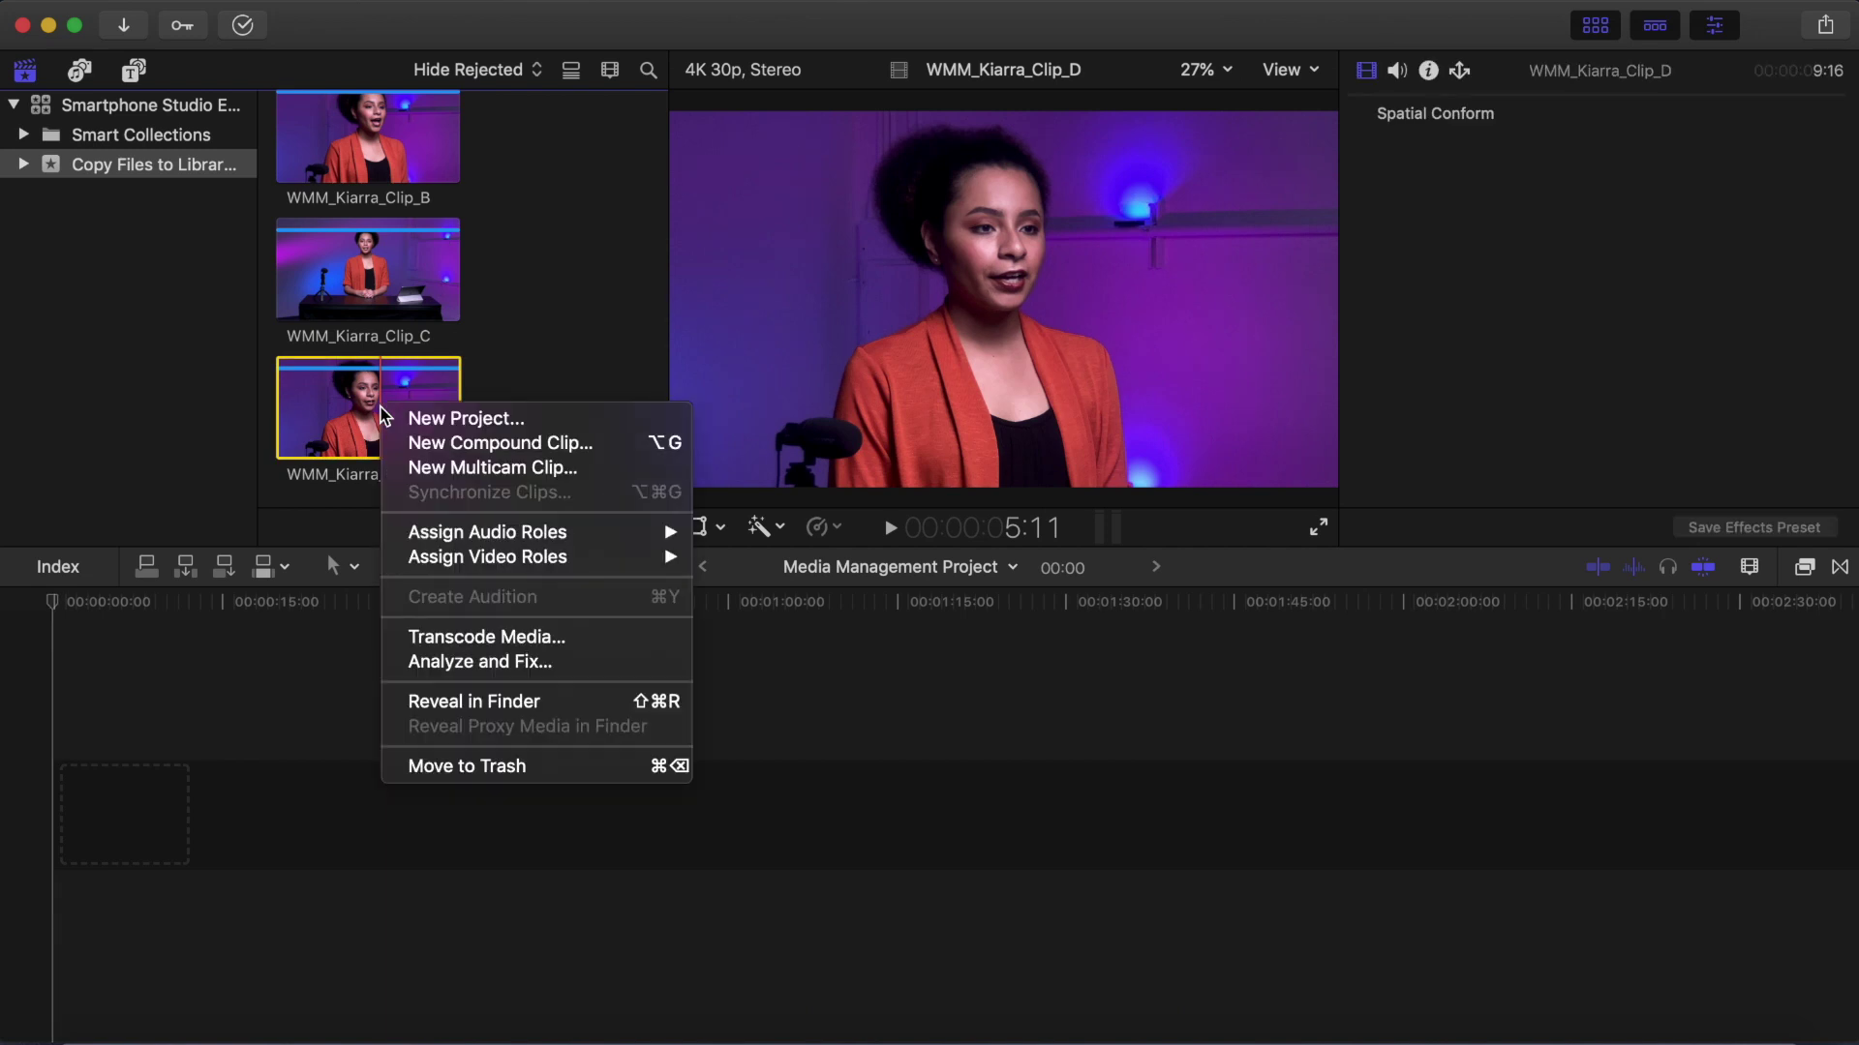
left_click(556, 700)
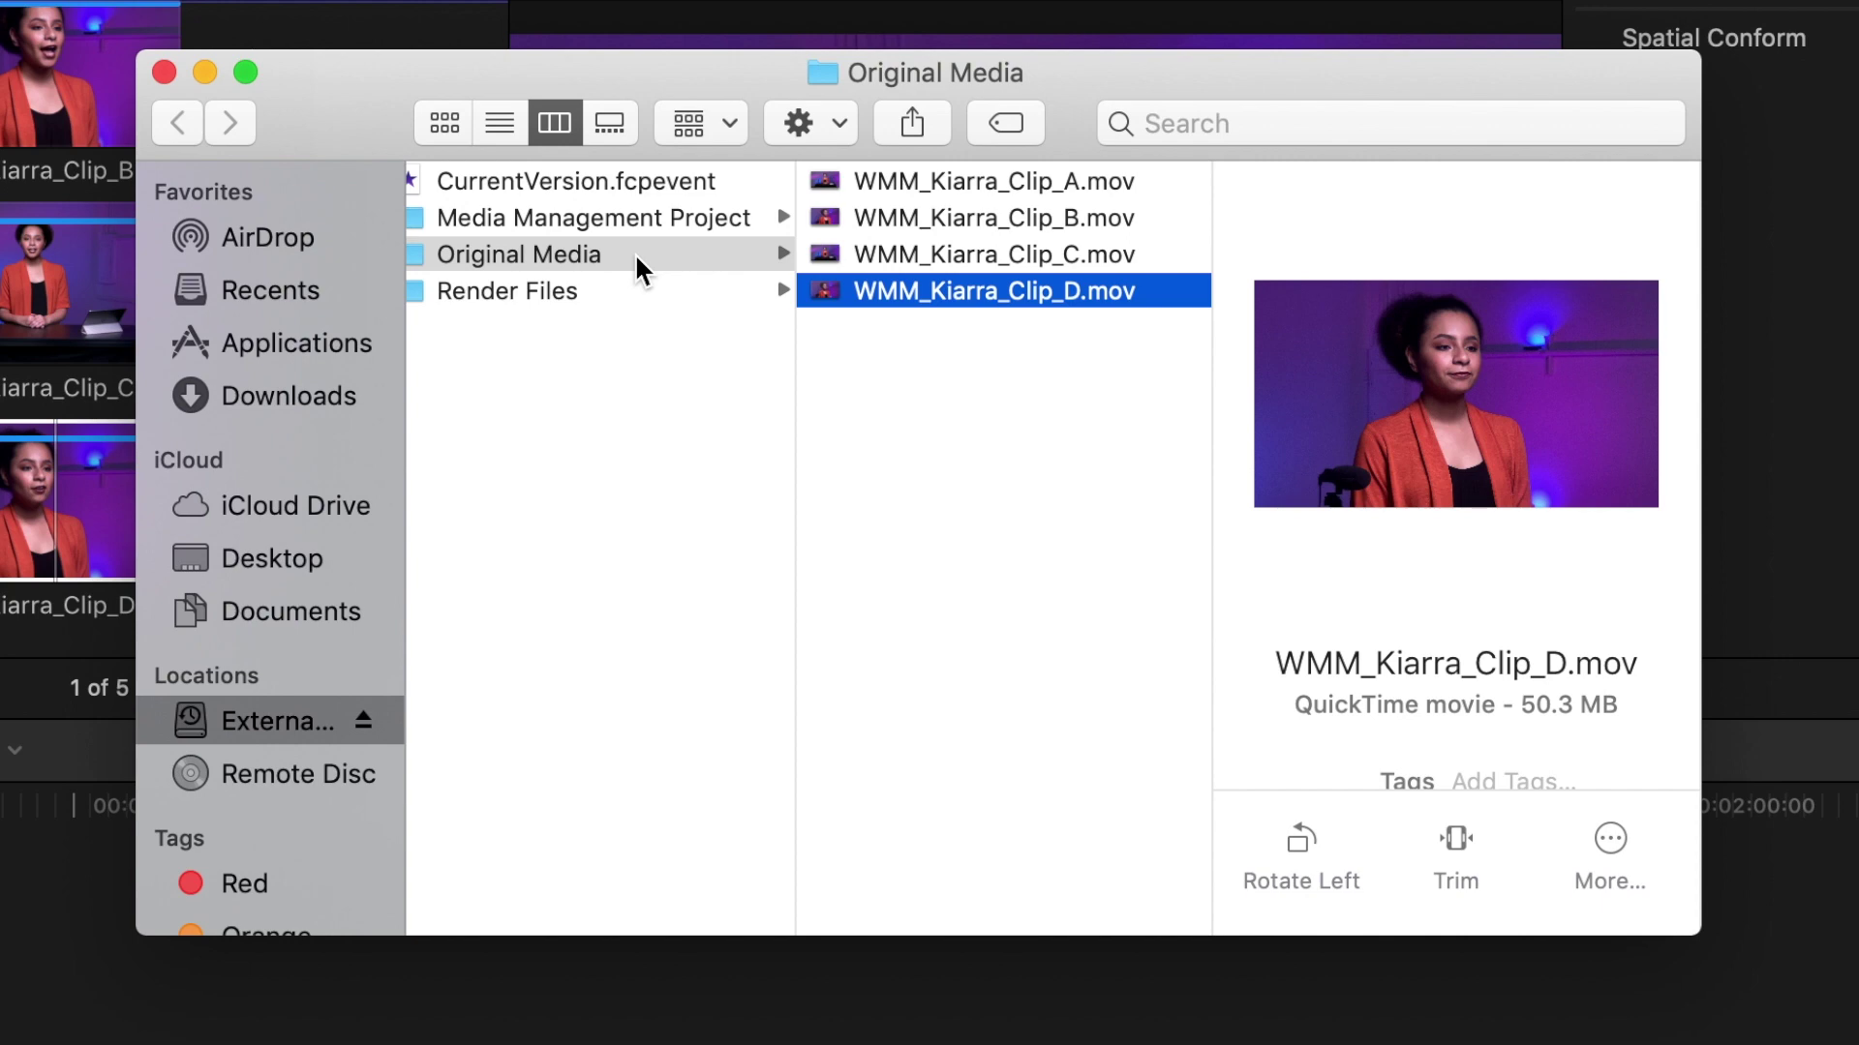
Step: Close the Finder window showing WMM_Kiarra_Clip_D.mov in Original Media
key("super+w")
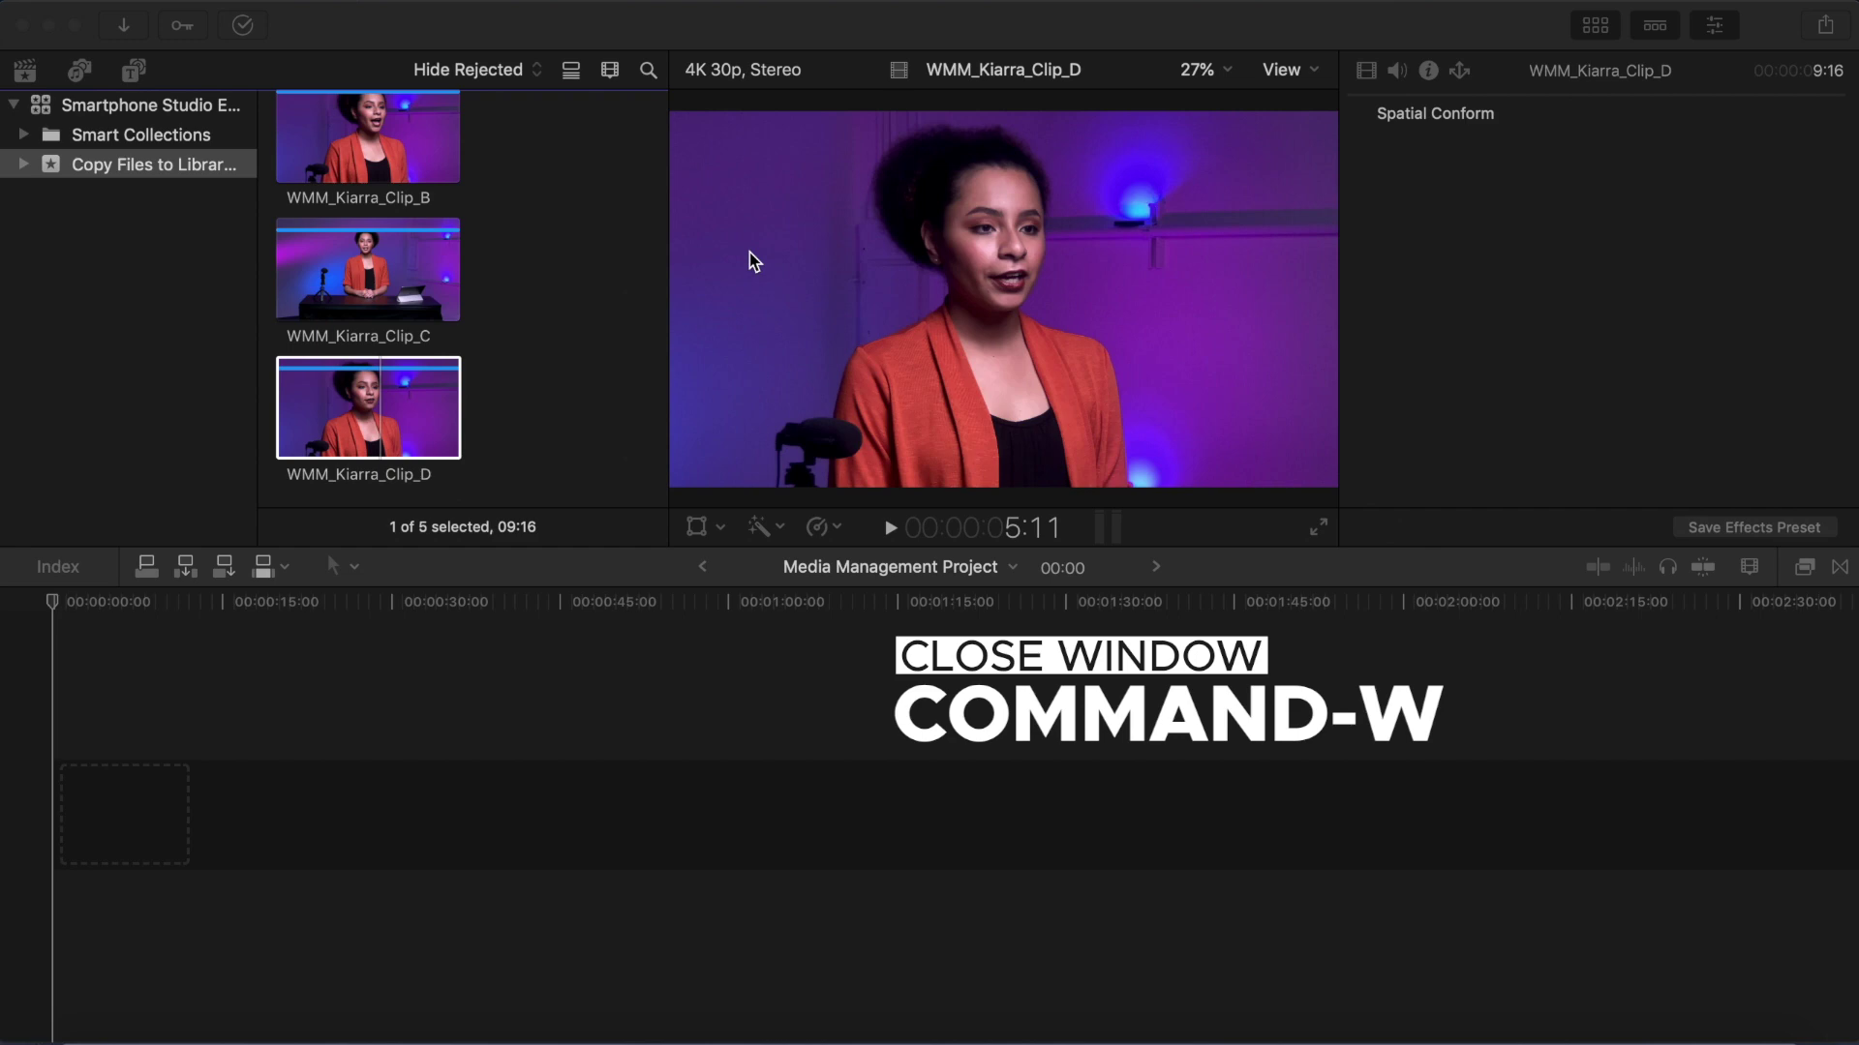
Step: Select the Smartphone Studio External library, dismiss its shortcut menu, and open Media Import
left_click(226, 111)
left_click(226, 110)
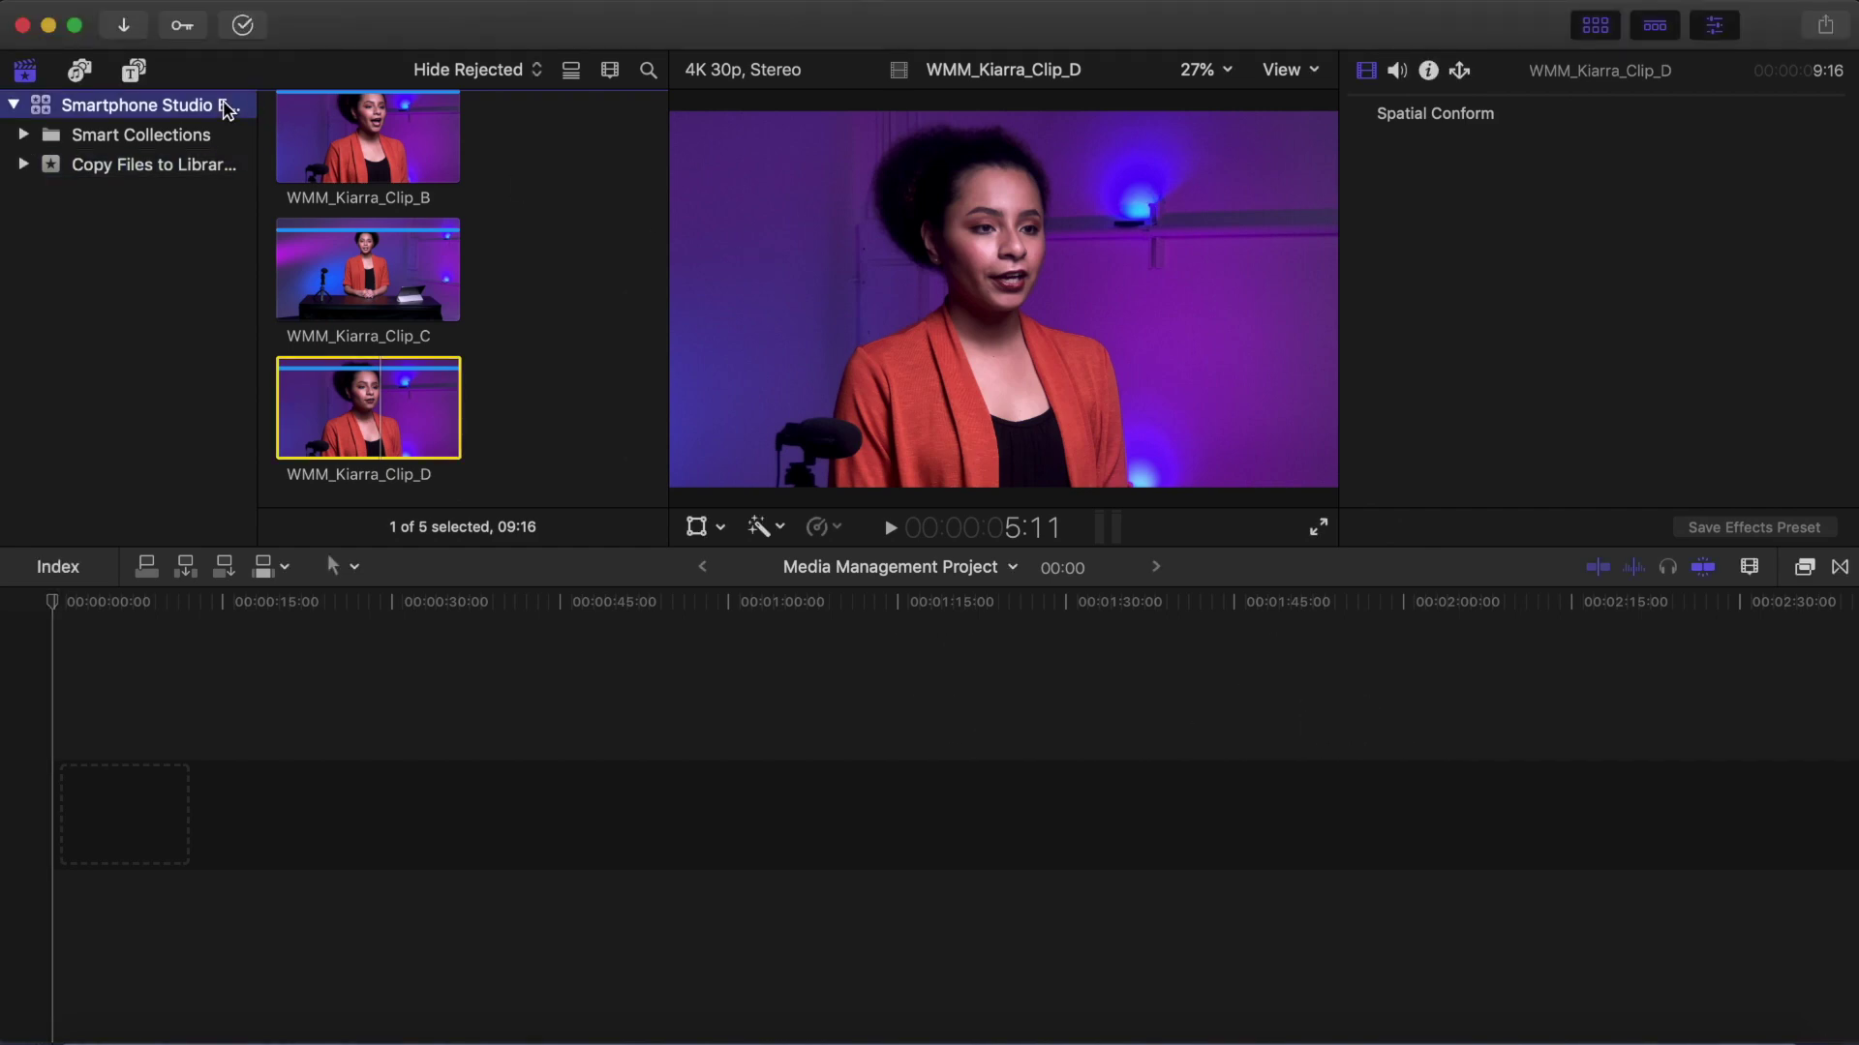
right_click(227, 110)
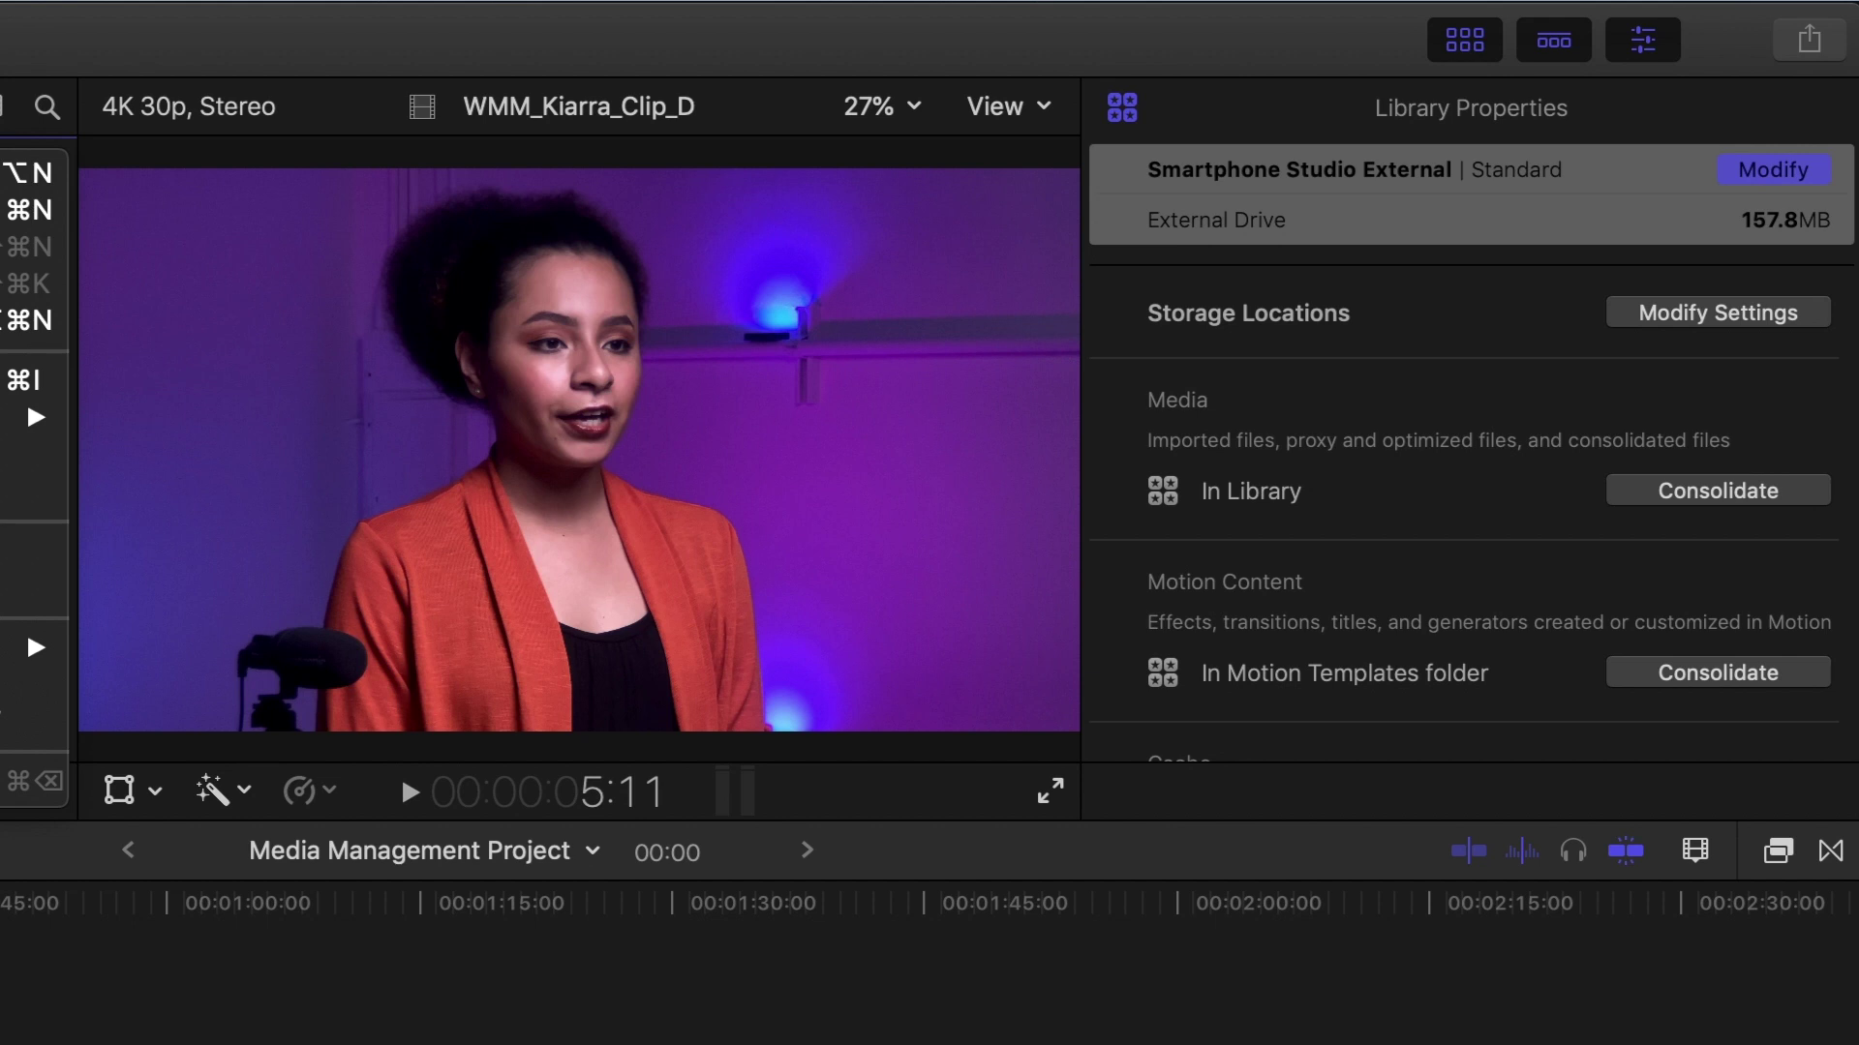
key("Escape")
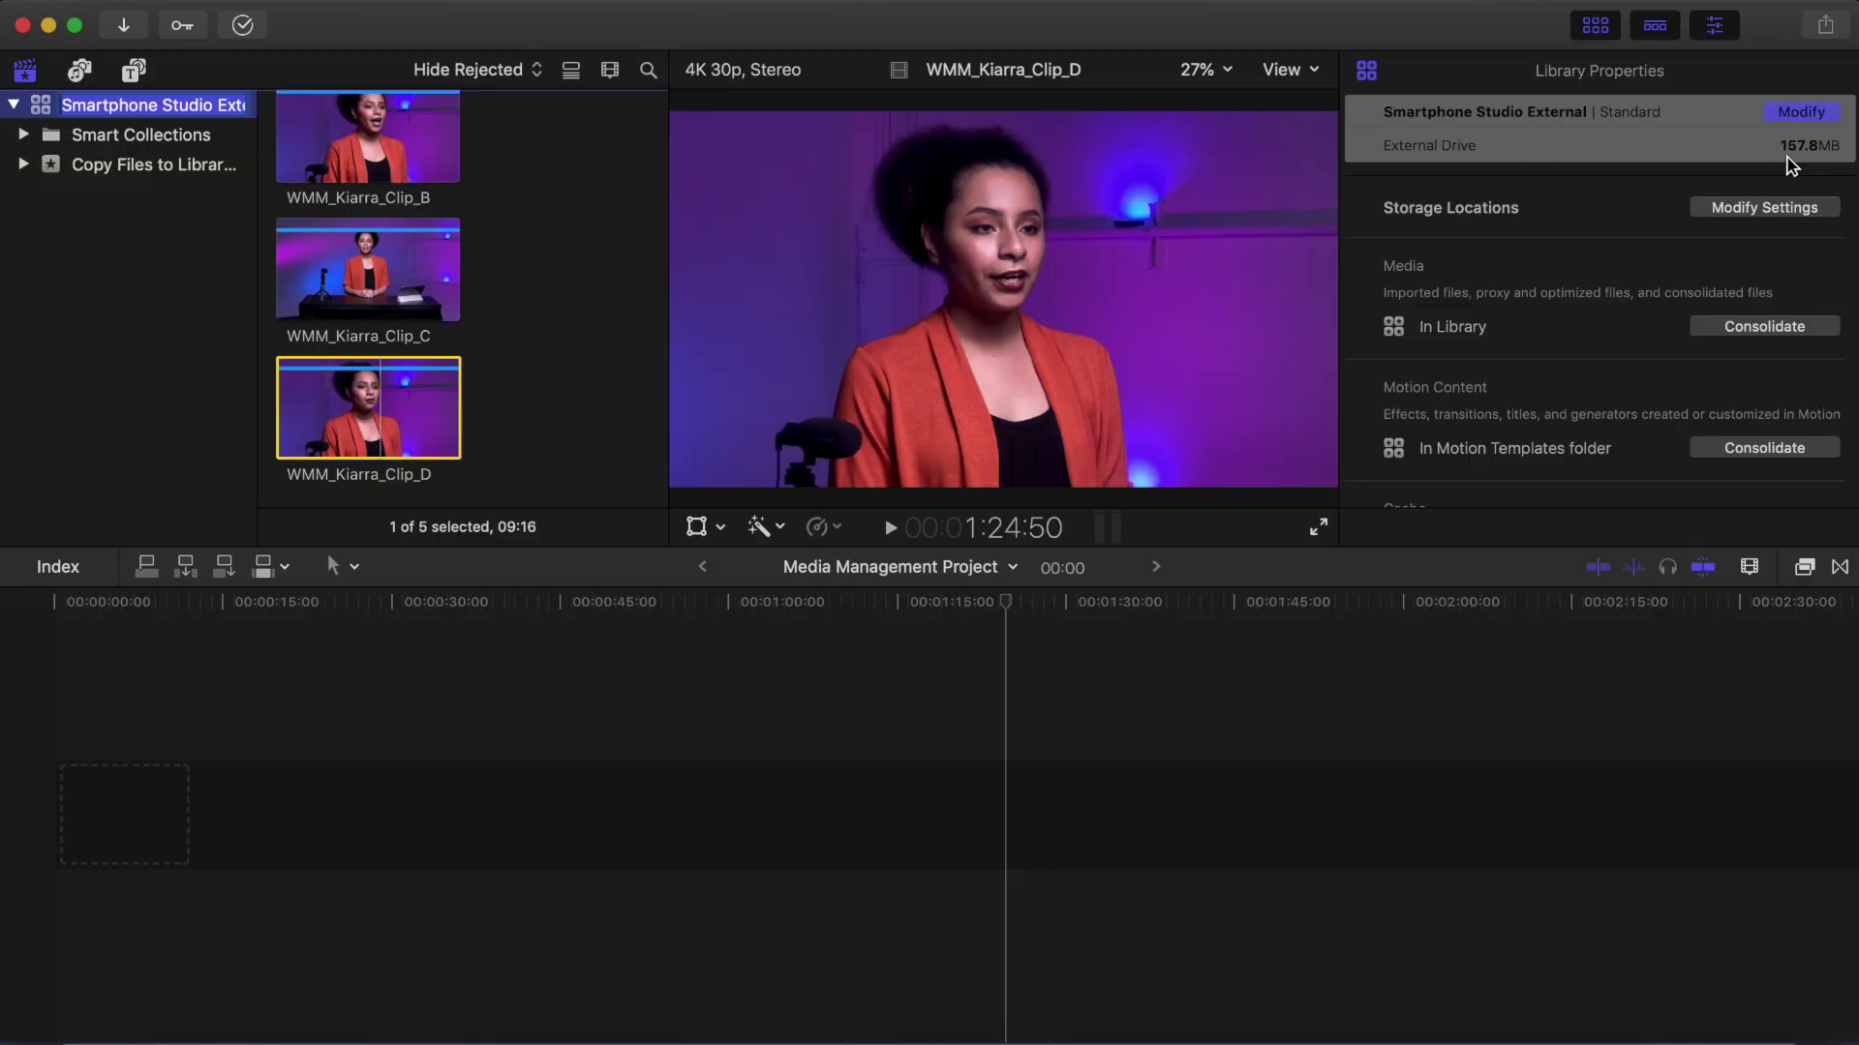
key("super+i")
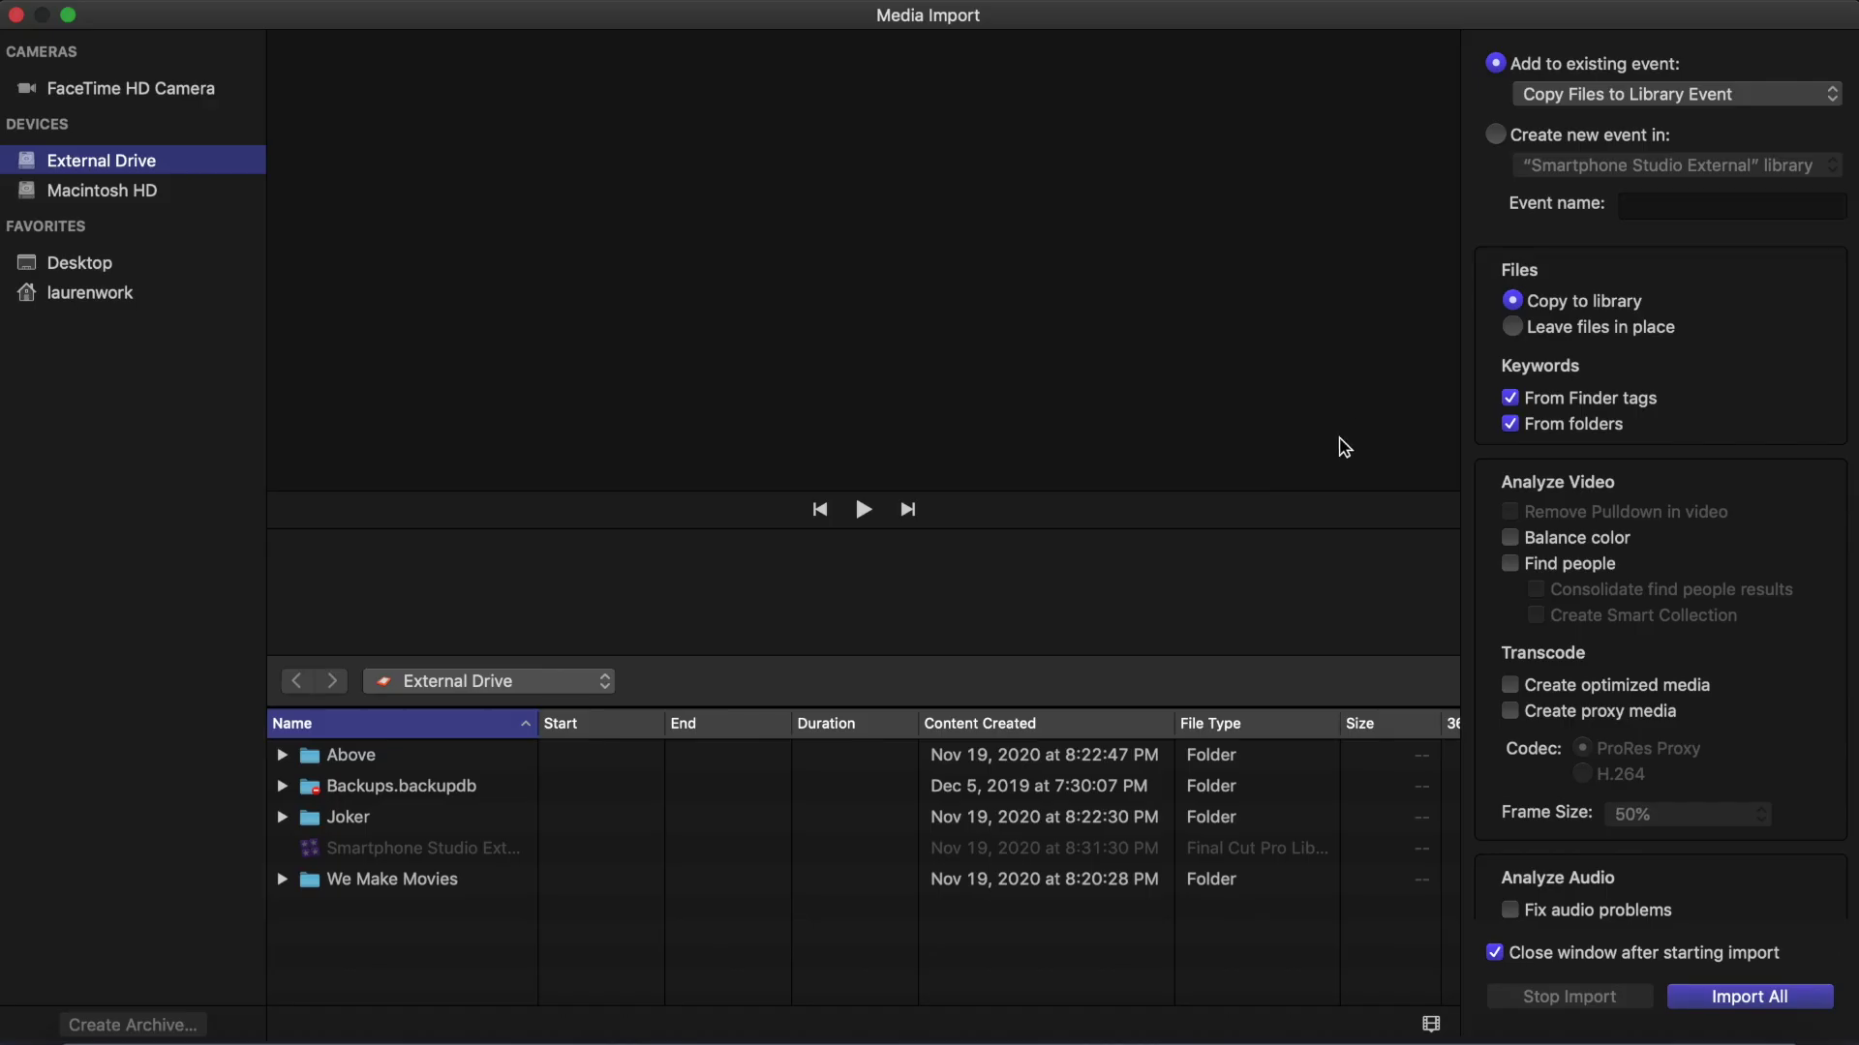
Step: Import the Above folder into new event 'Leave Files In Place Event' using Leave files in place
left_click(733, 763)
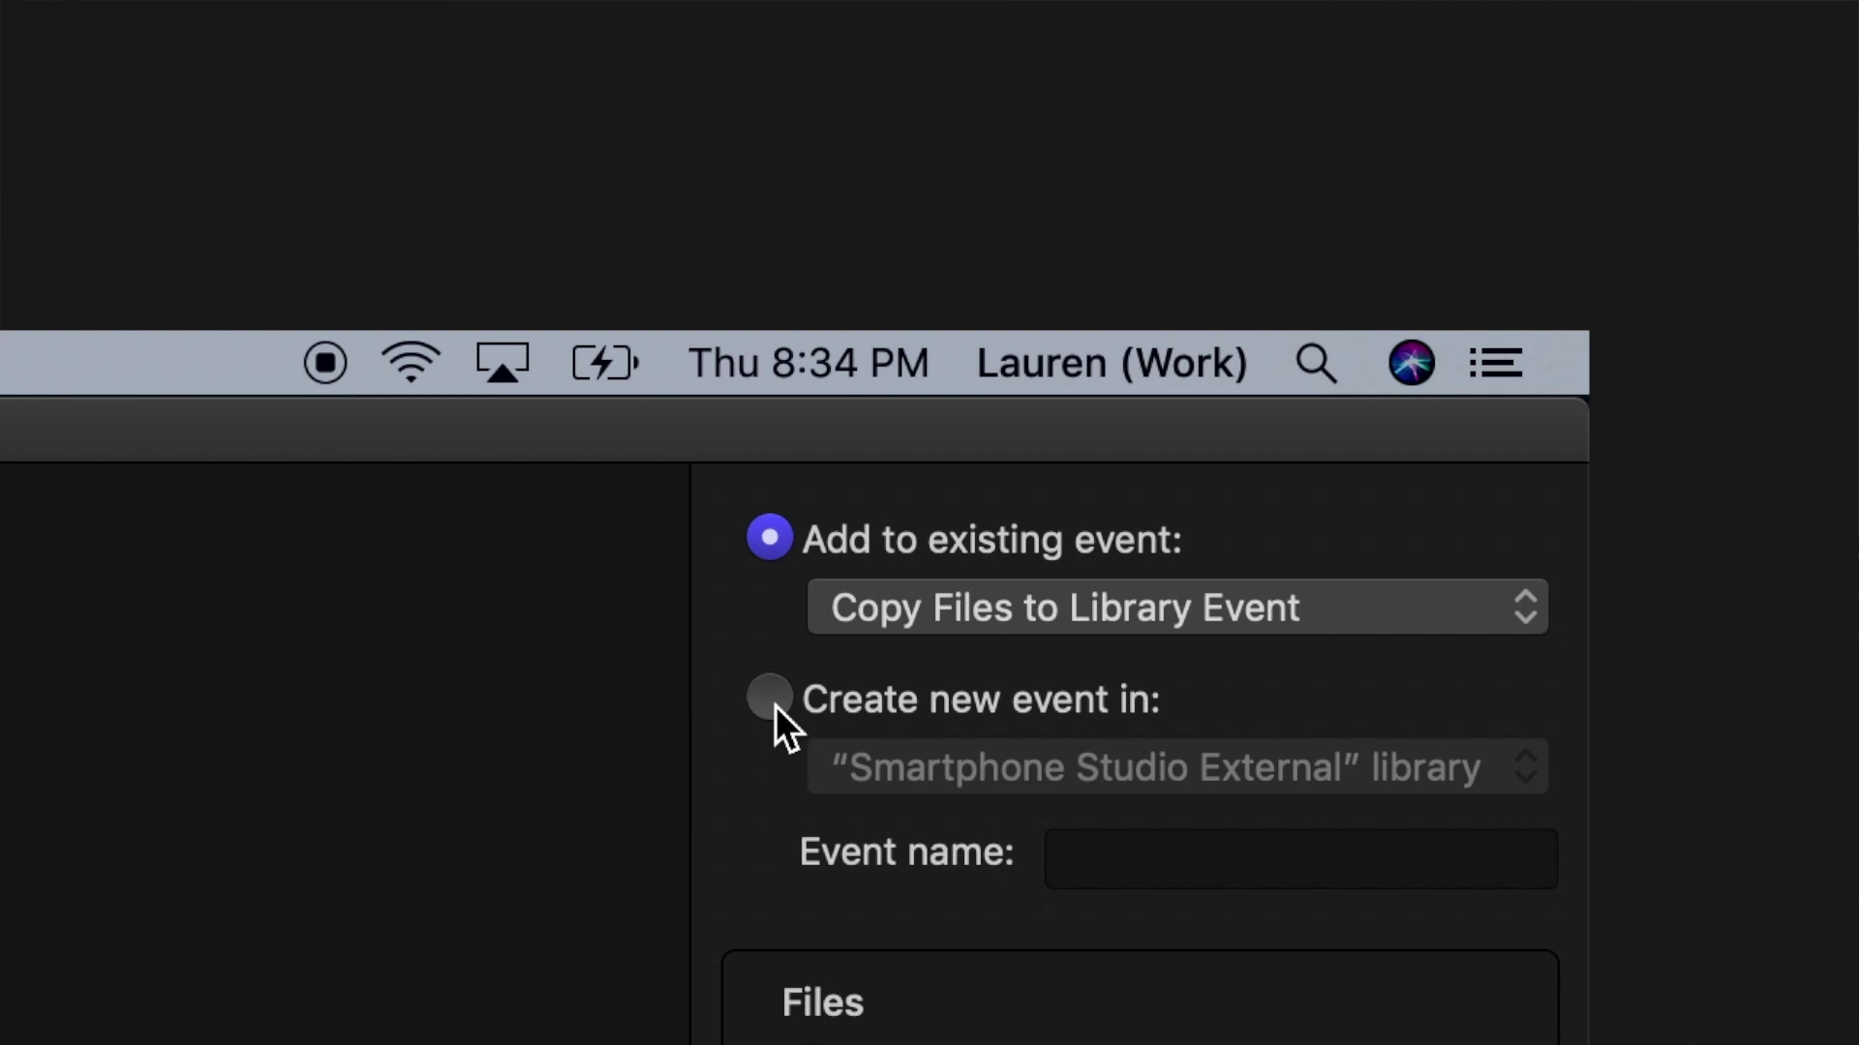
left_click(776, 706)
type("Leave Files ")
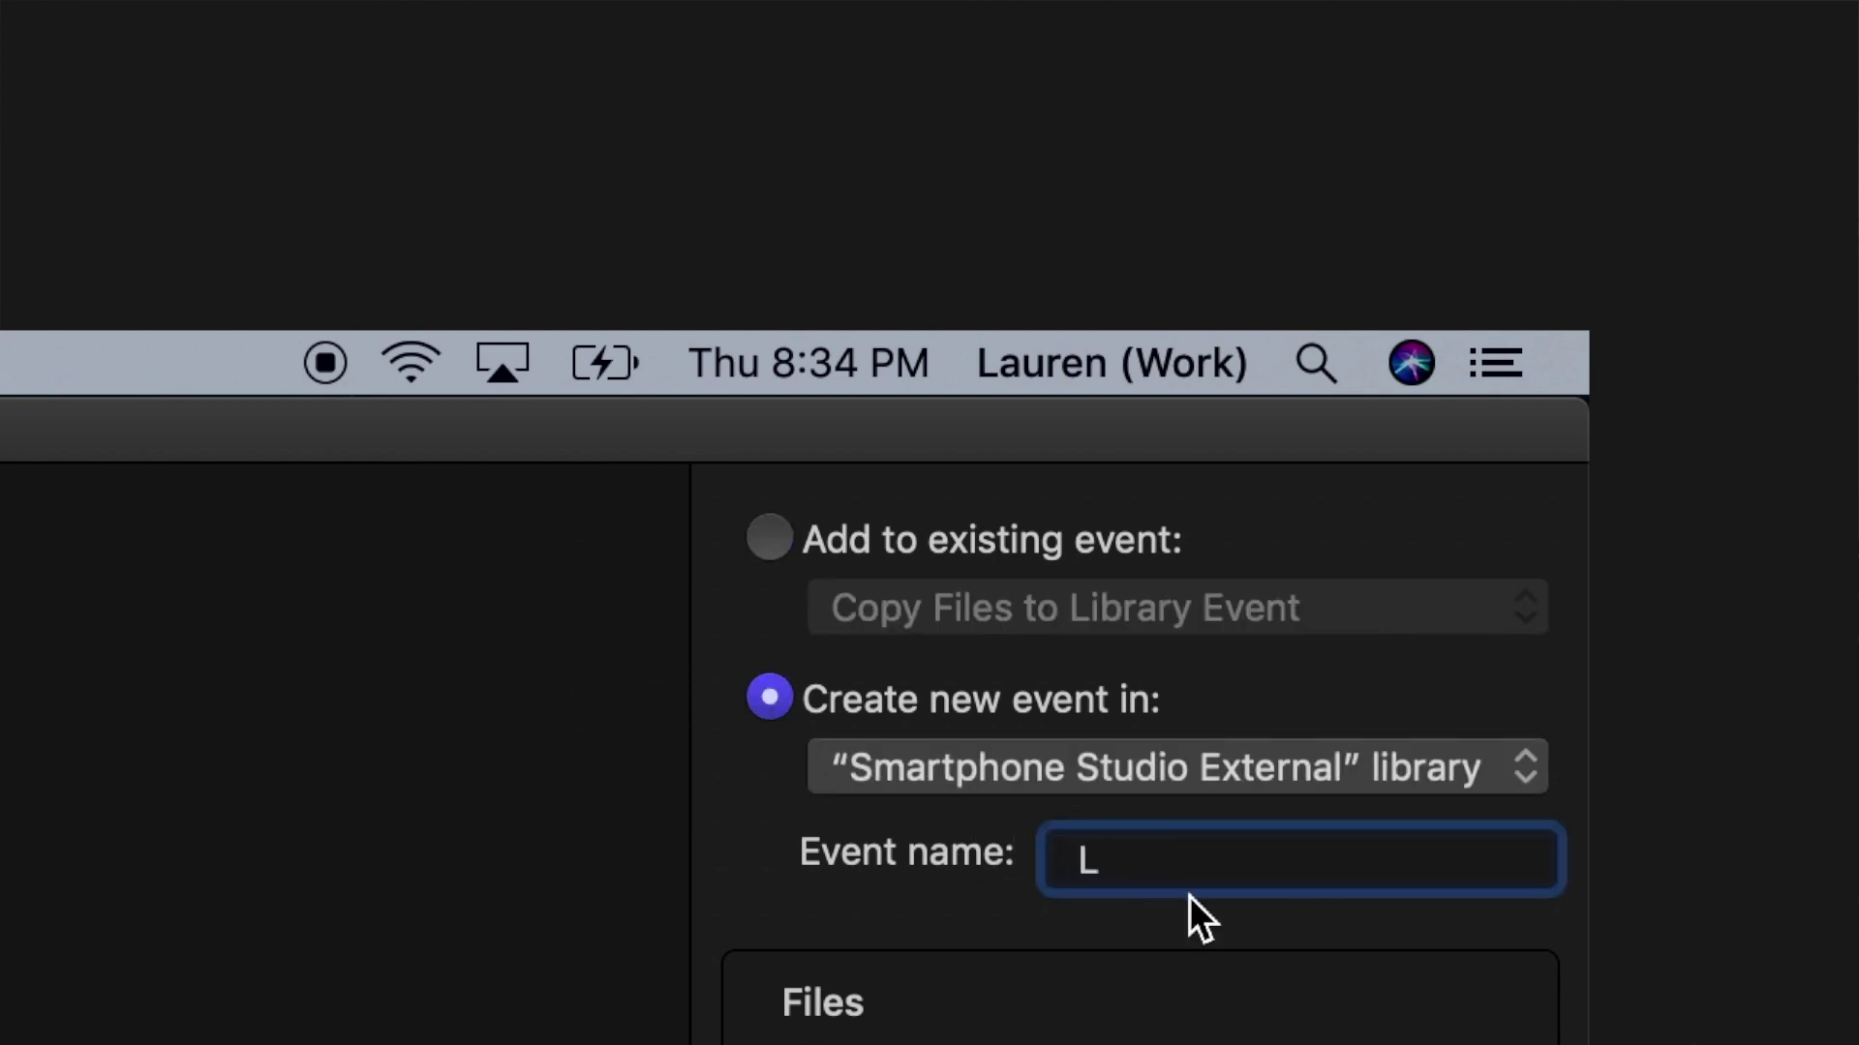
type("In Place Event")
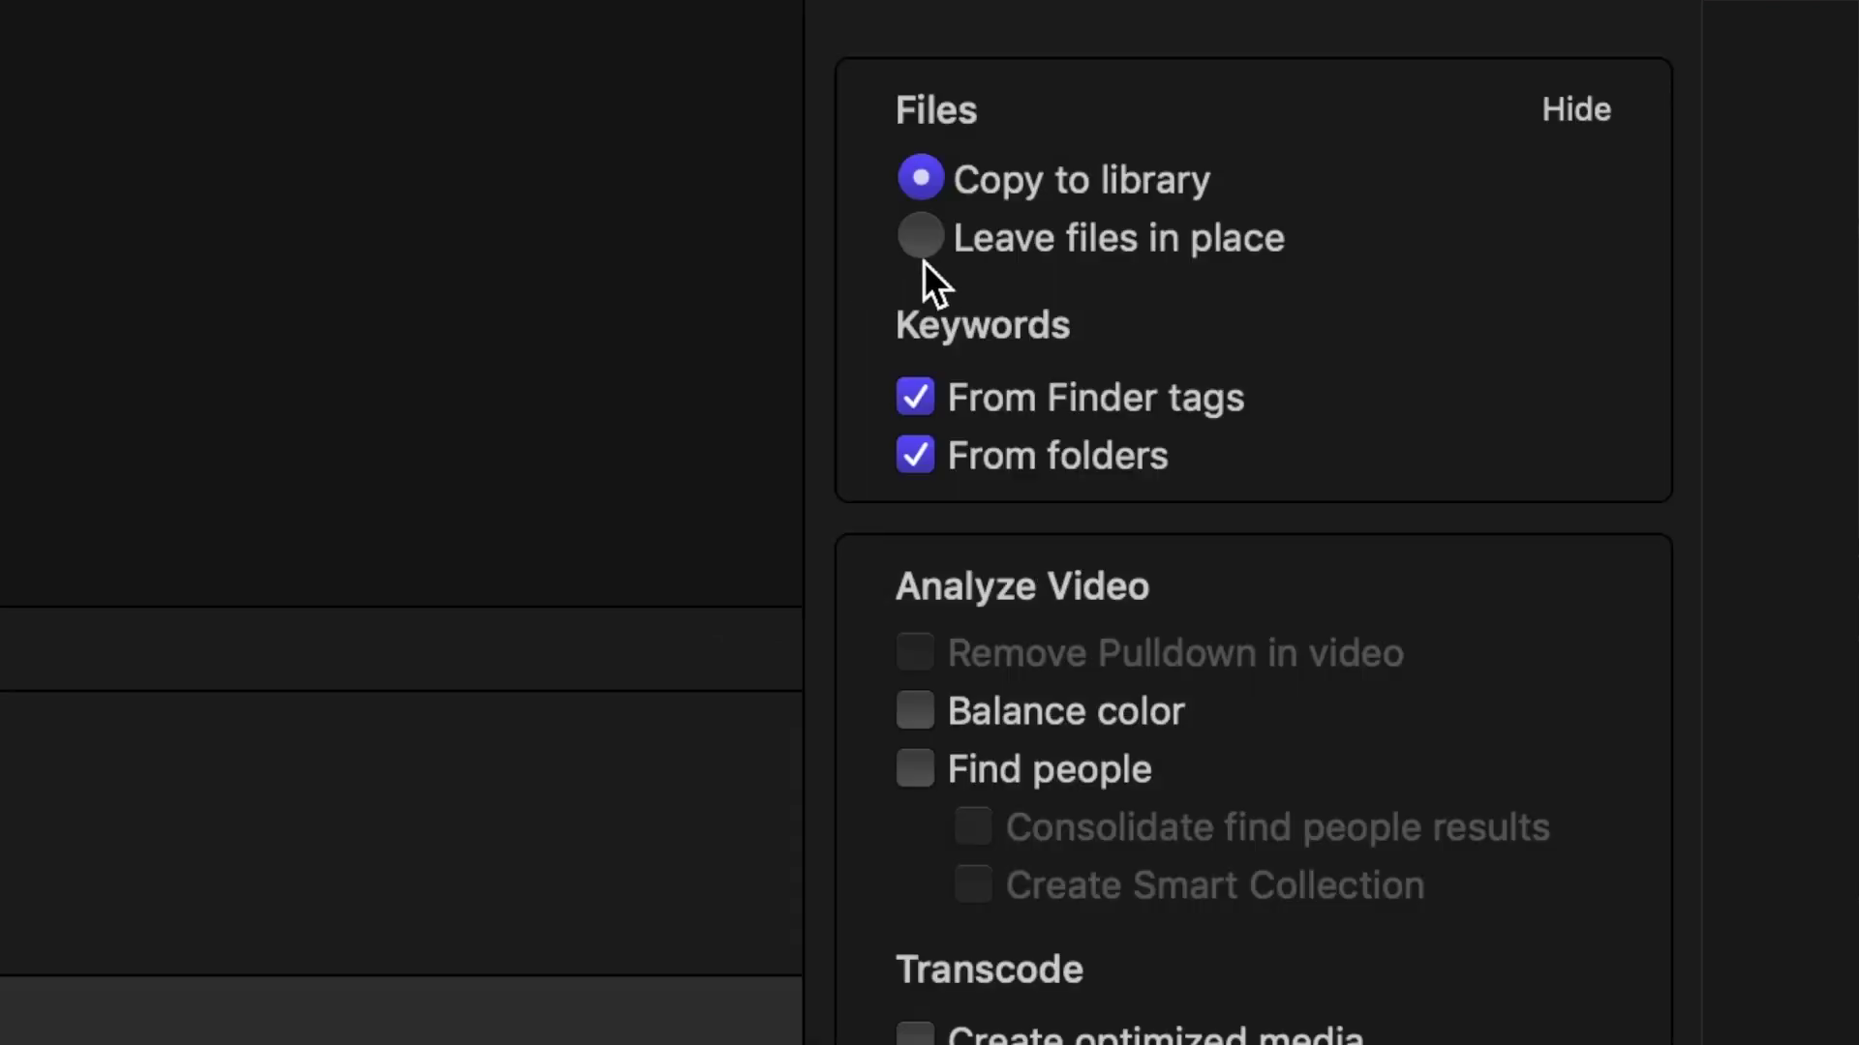
left_click(921, 250)
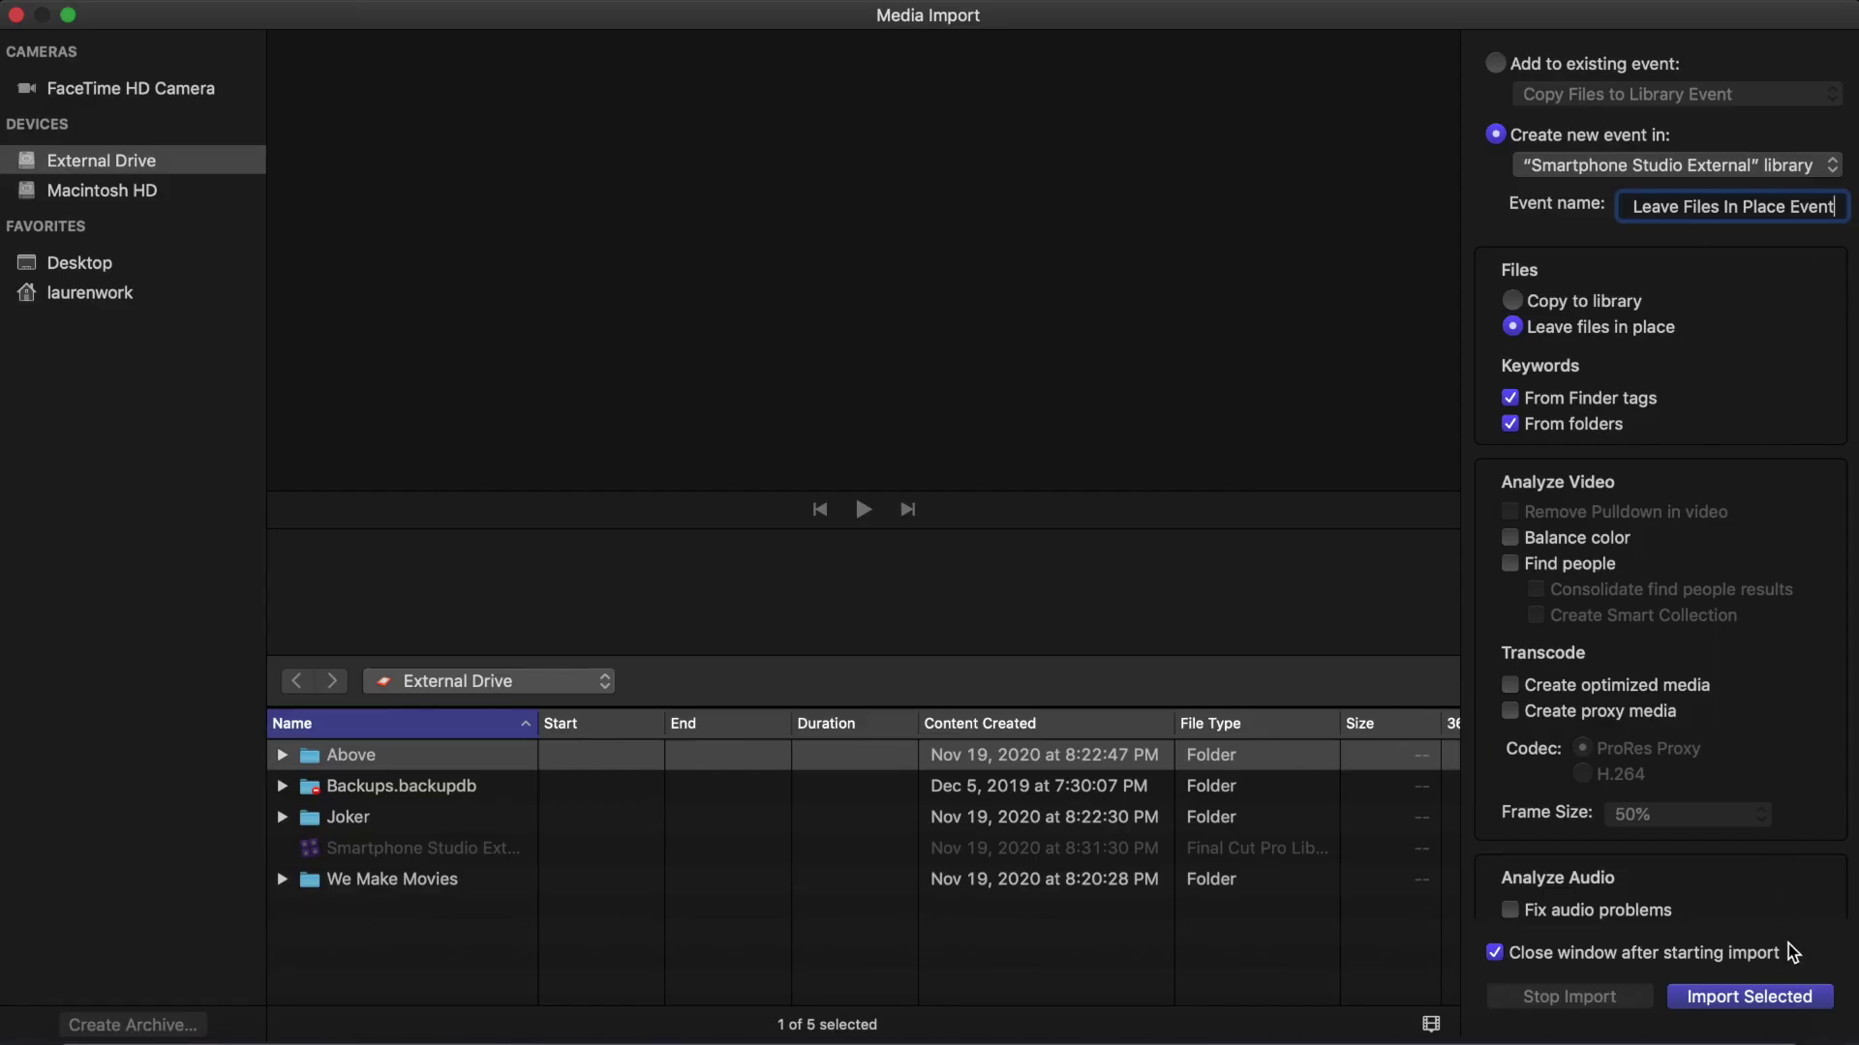
left_click(1796, 1005)
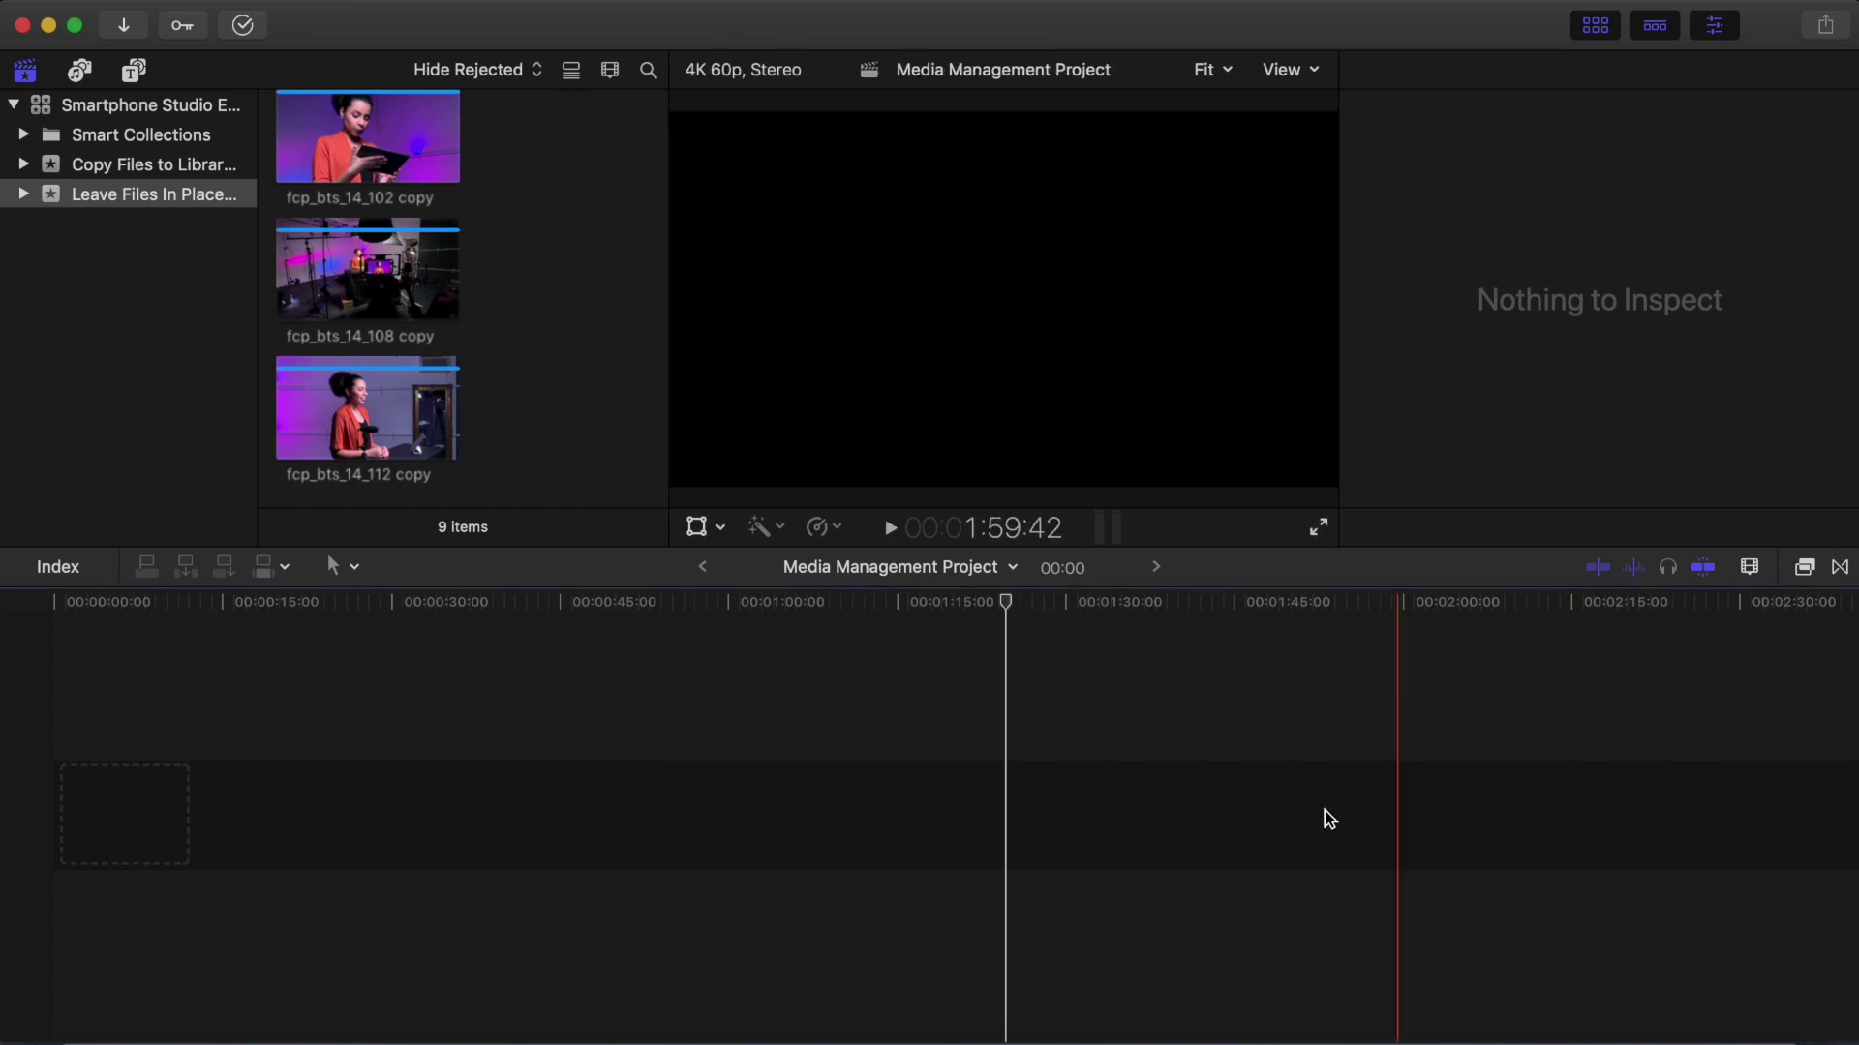
Step: Reveal the fcp_bts_14_112 copy clip's source file in Finder with Shift-Command-R
left_click(419, 429)
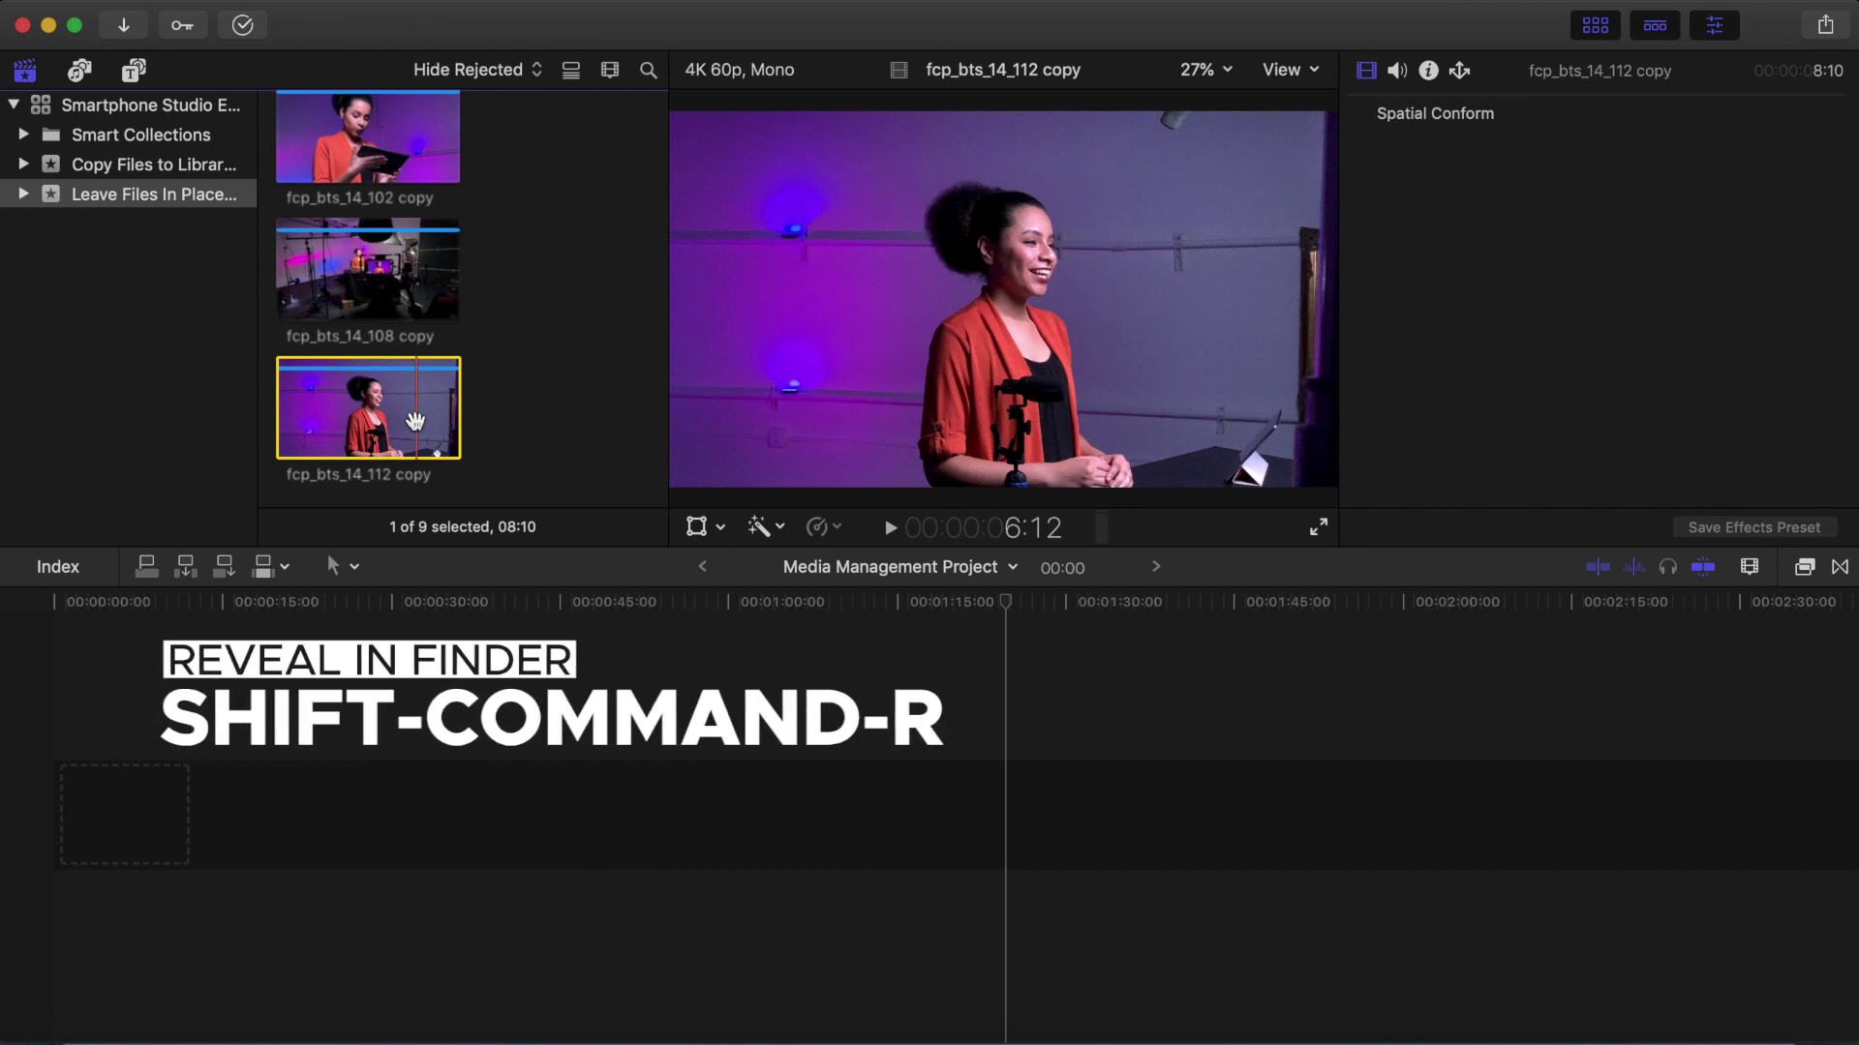
key("shift+super+r")
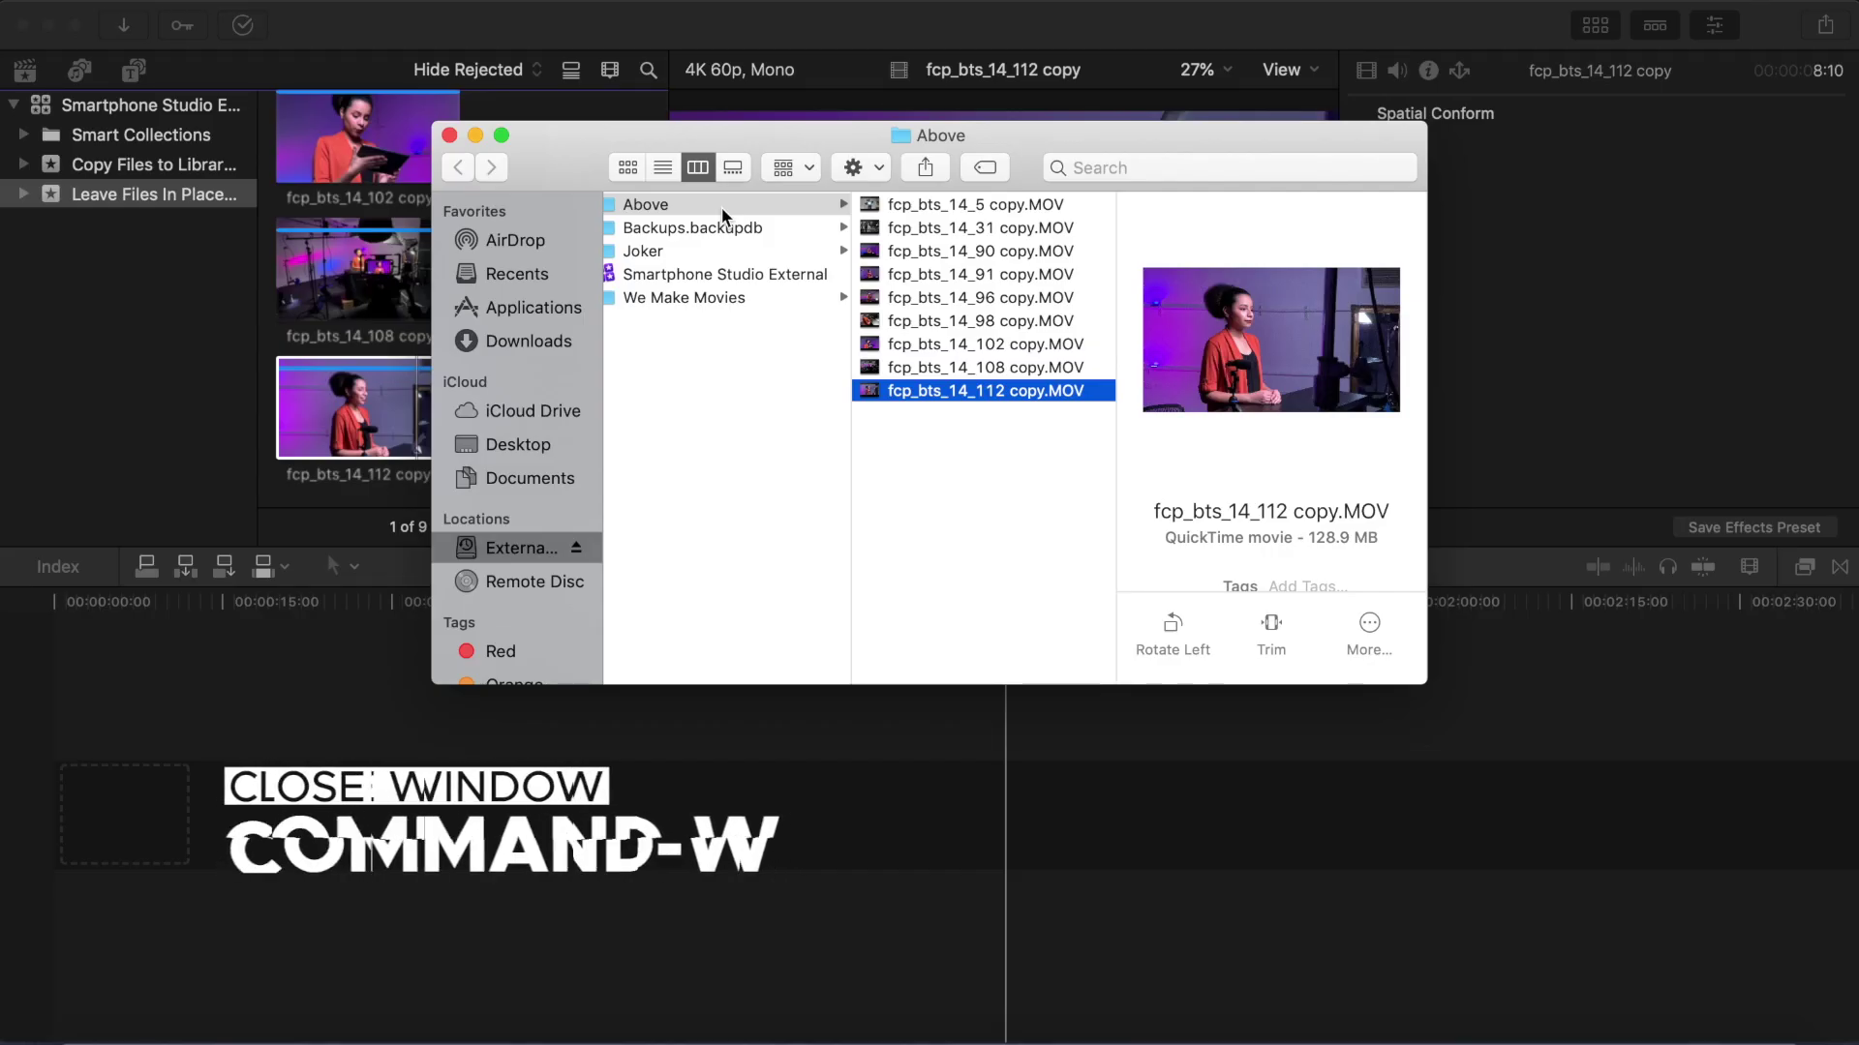
Step: Close the Finder window showing the Above folder
key("super+w")
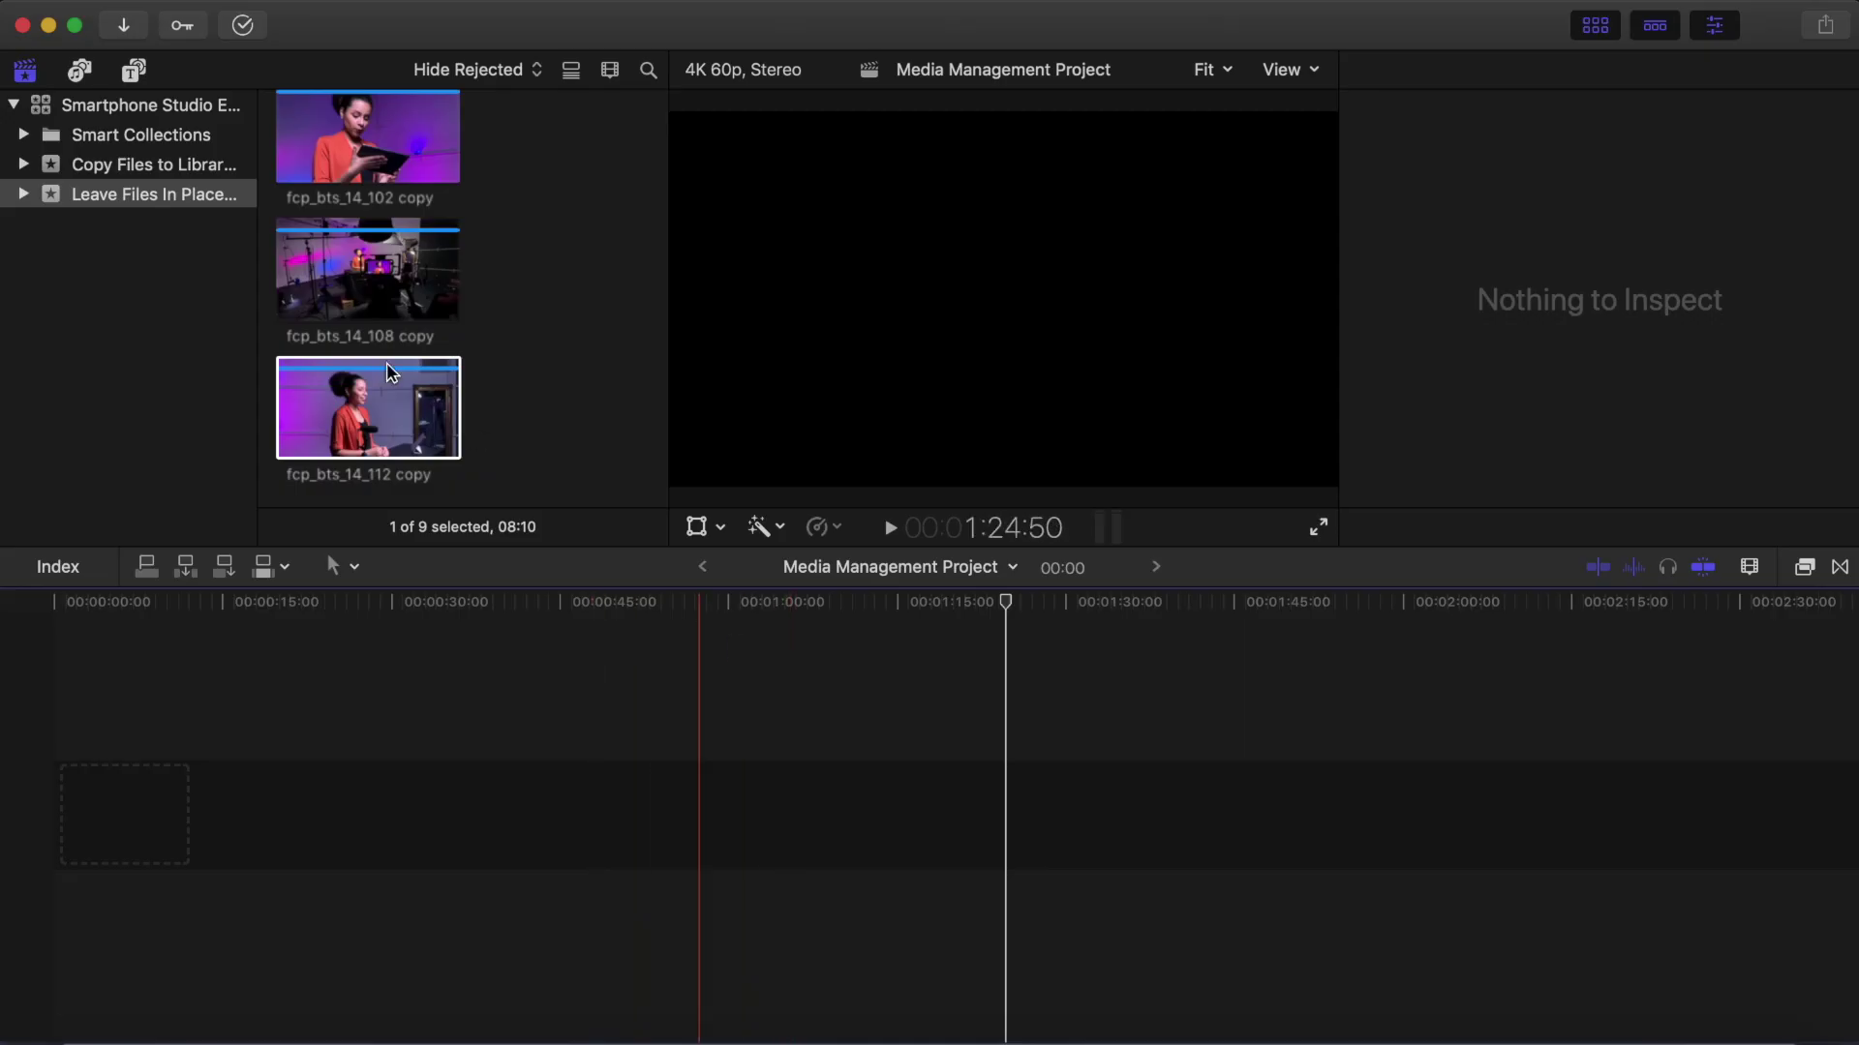
Step: Select the Smartphone Studio External library to show its properties: 158.7 MB, media stored In Library
left_click(194, 114)
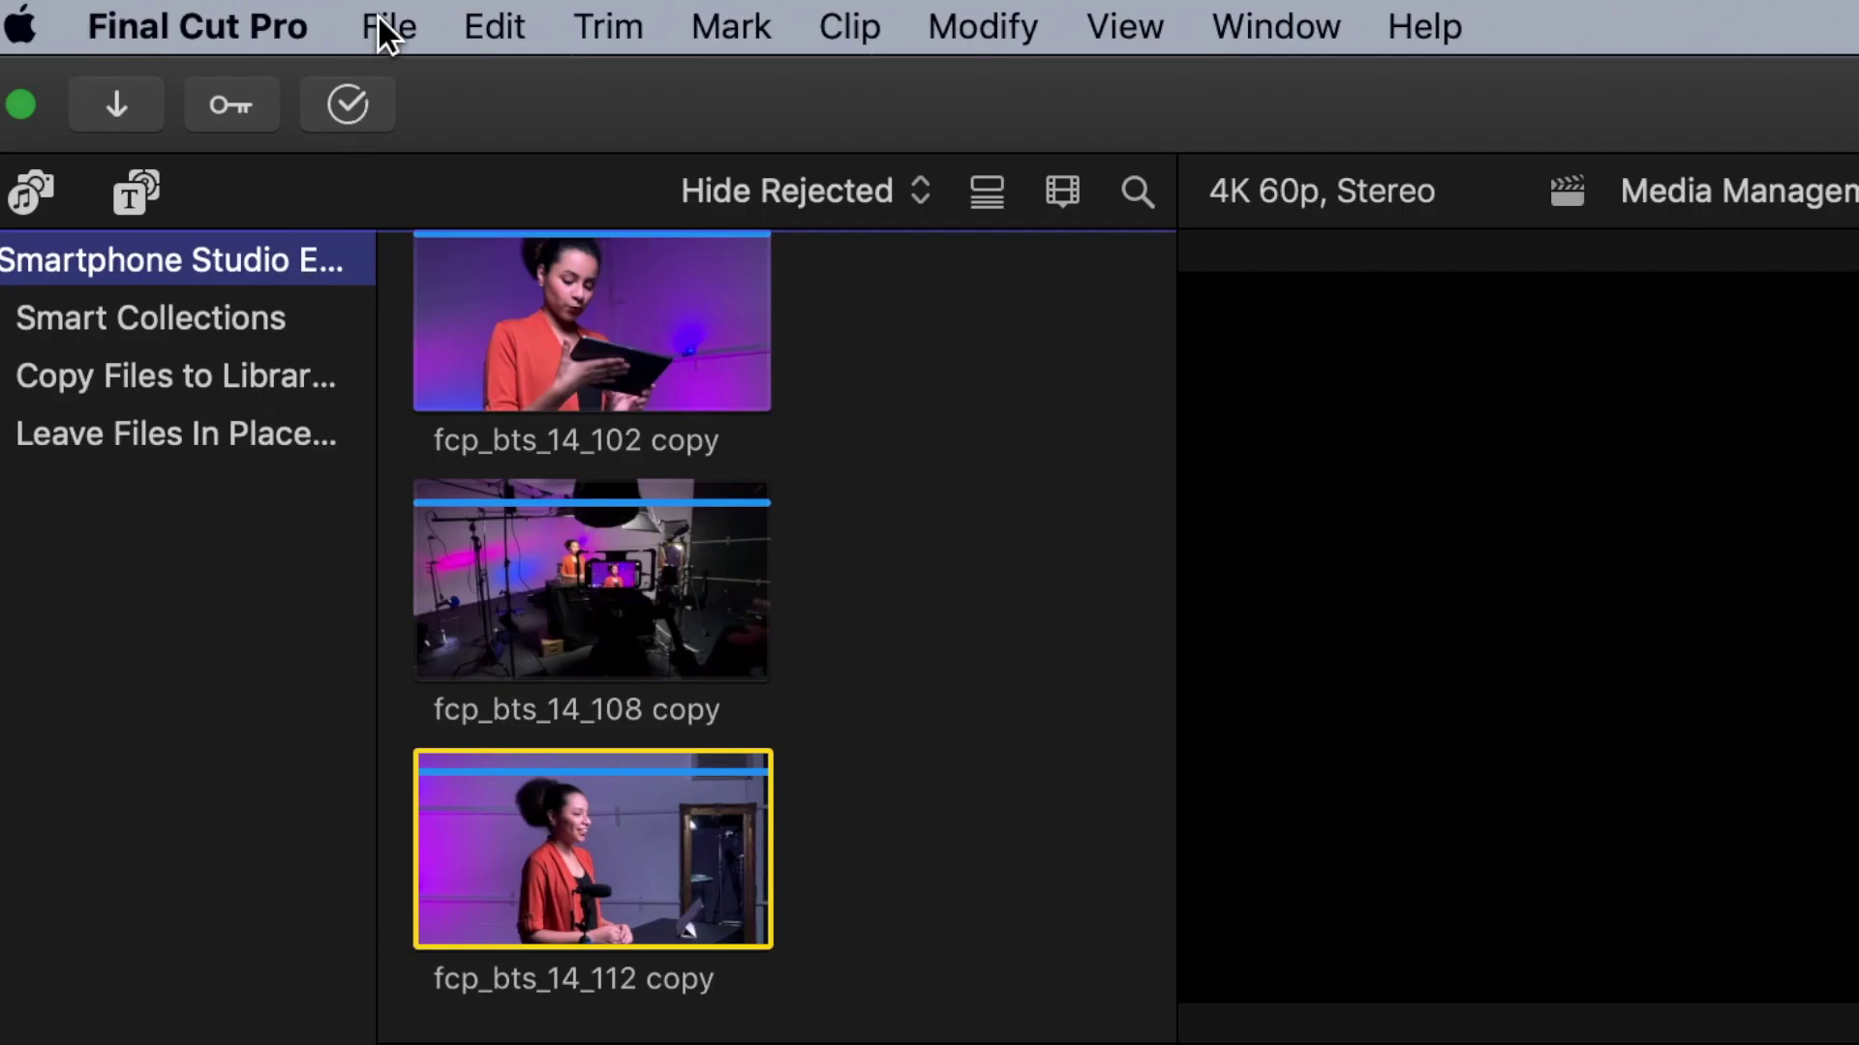
Step: Consolidate original media into the Smartphone Studio External library, keeping the In Library destination
left_click(261, 12)
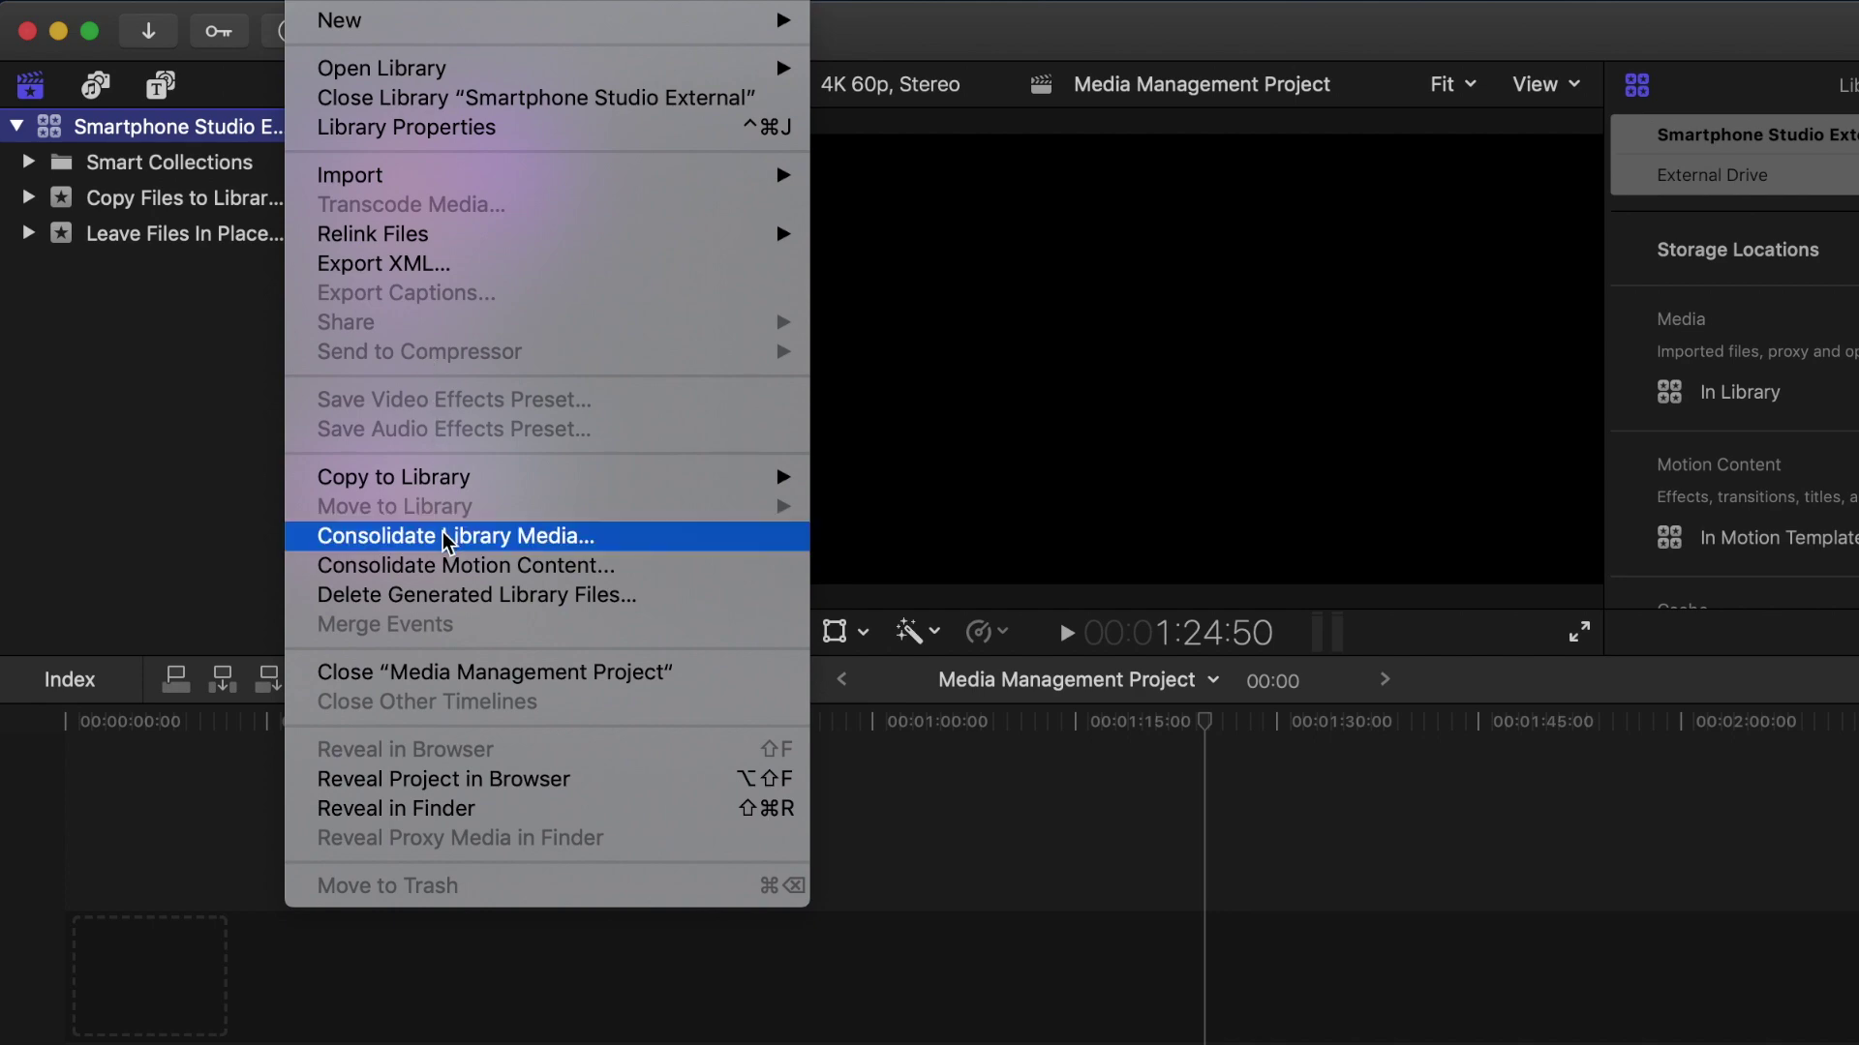
left_click(448, 537)
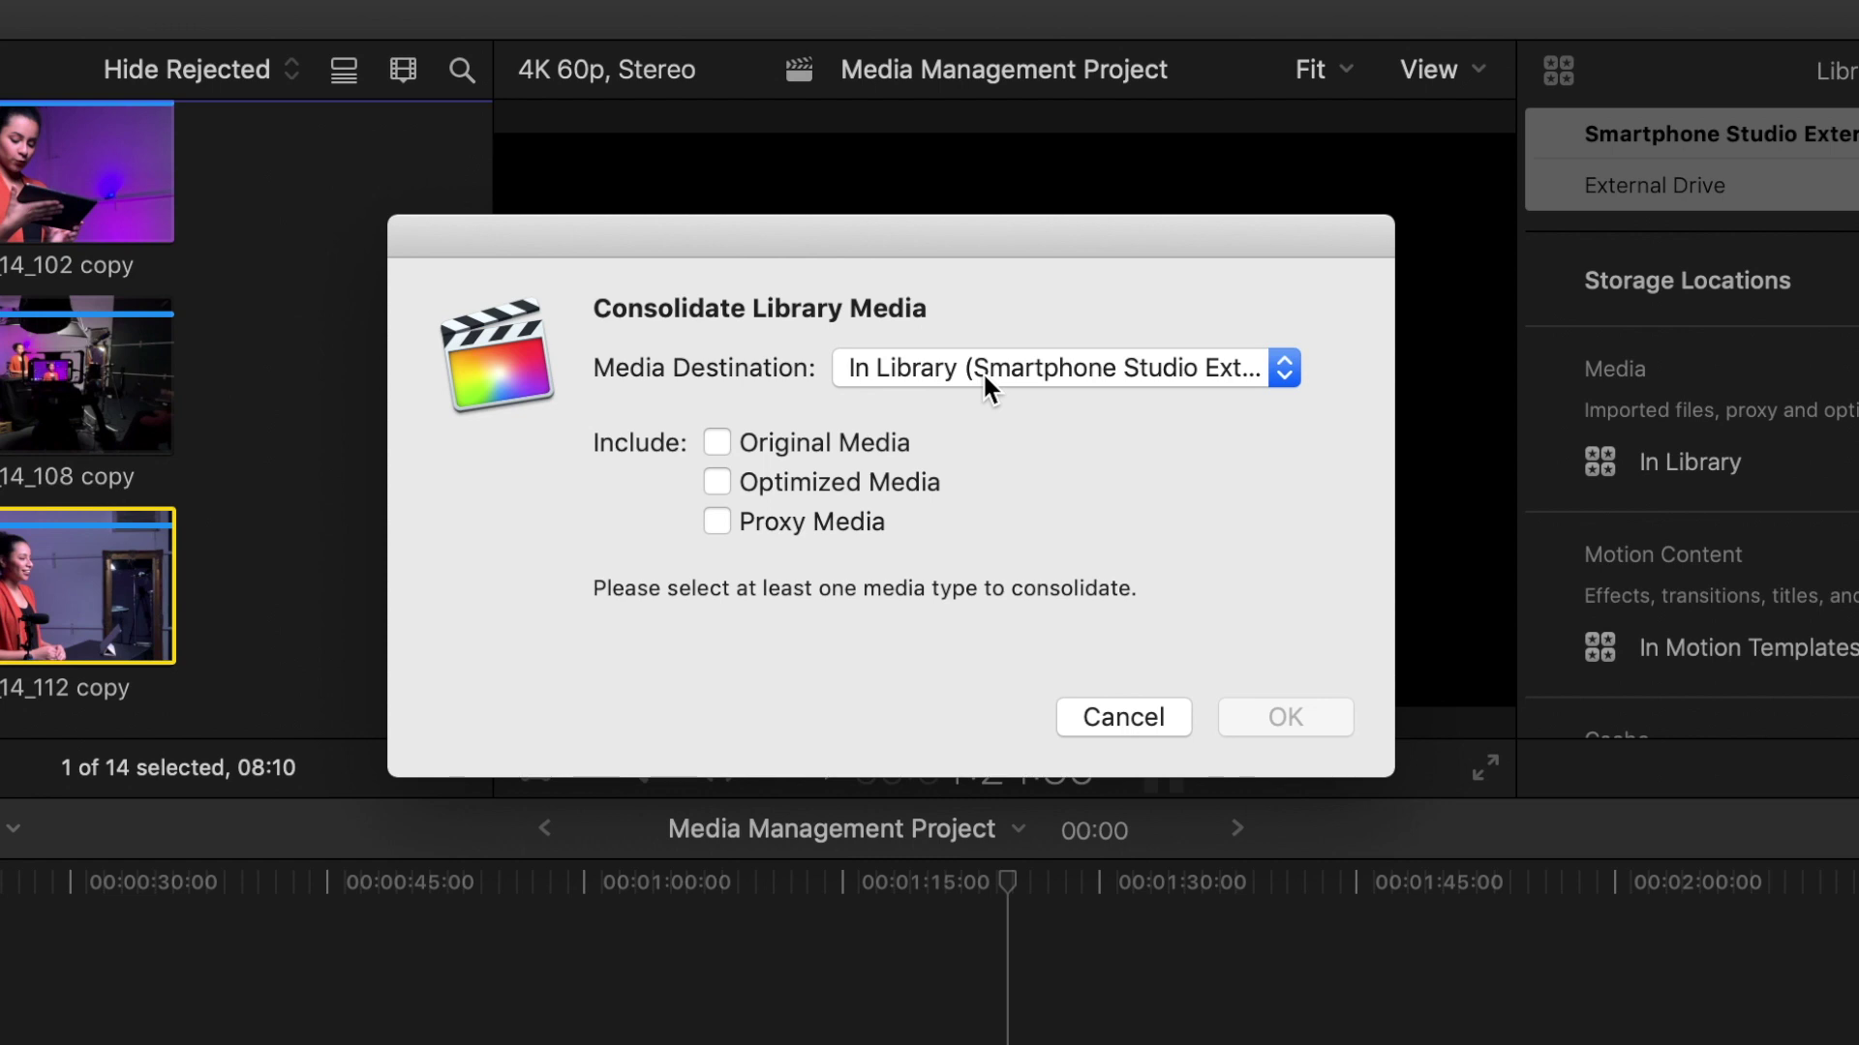
left_click(982, 369)
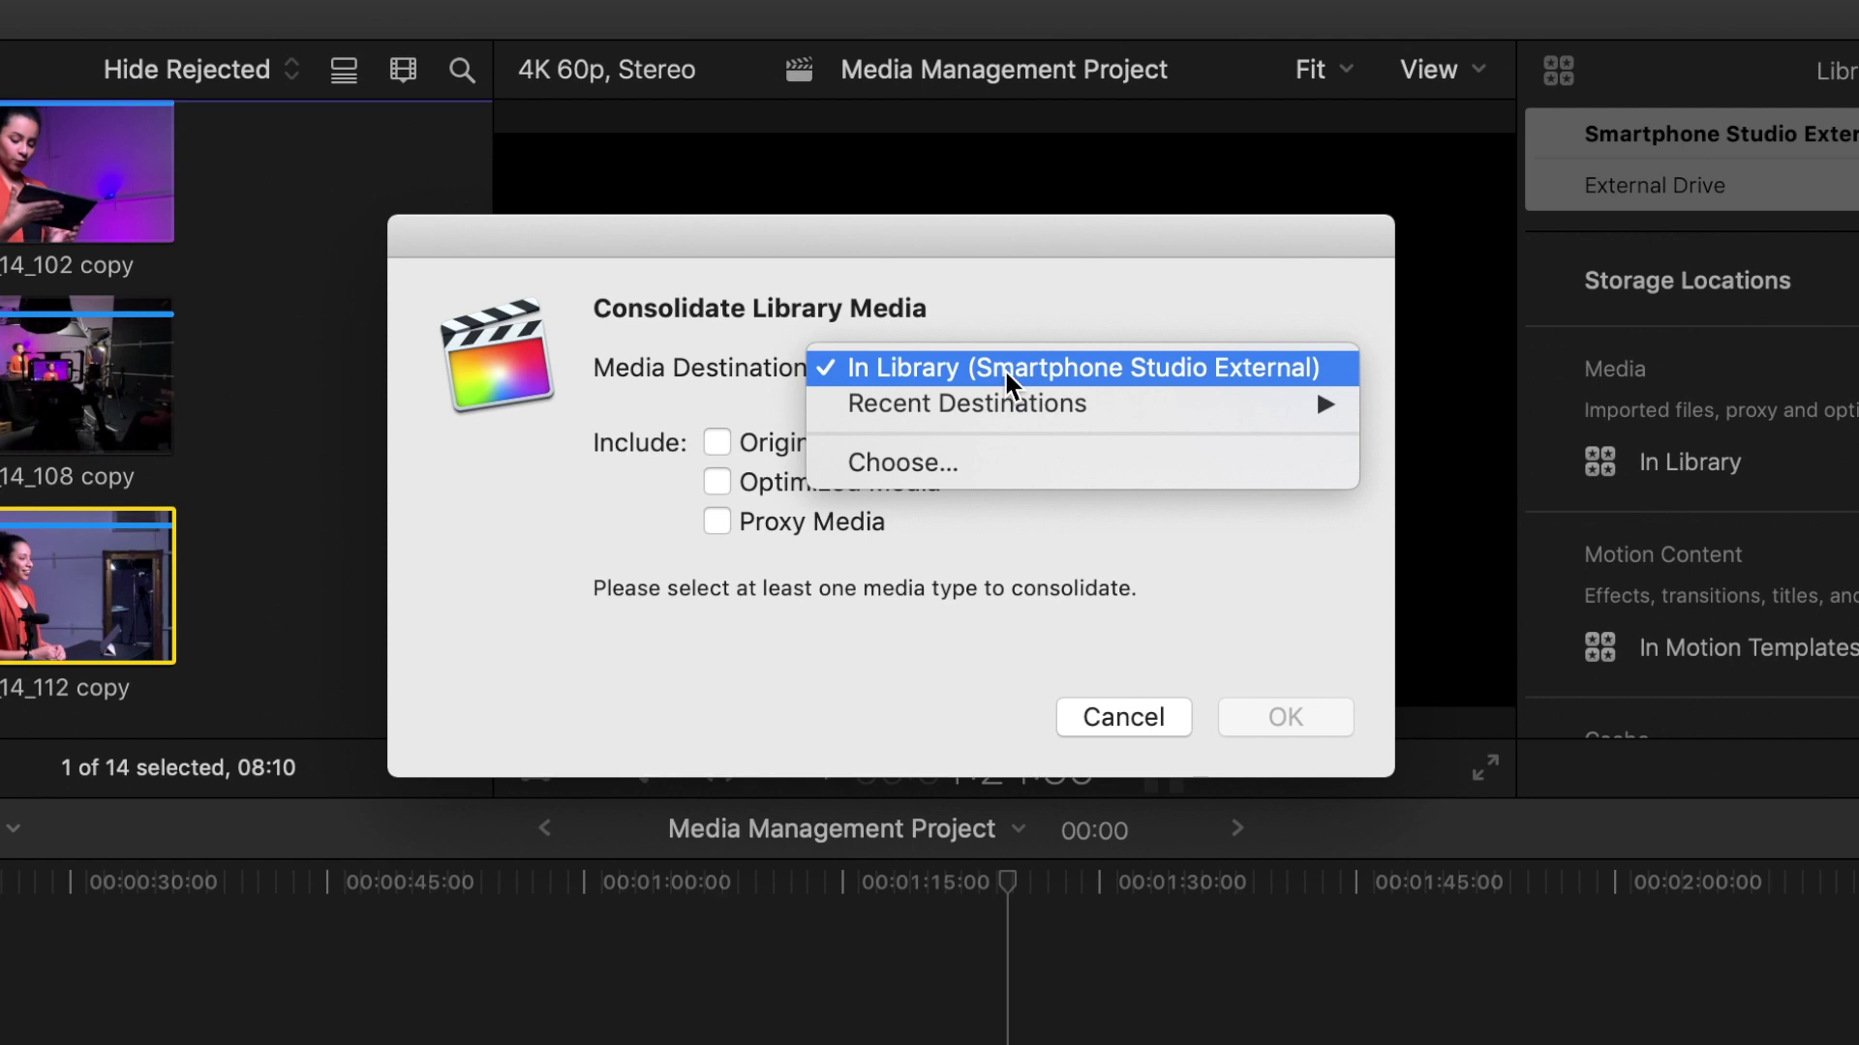
left_click(1007, 383)
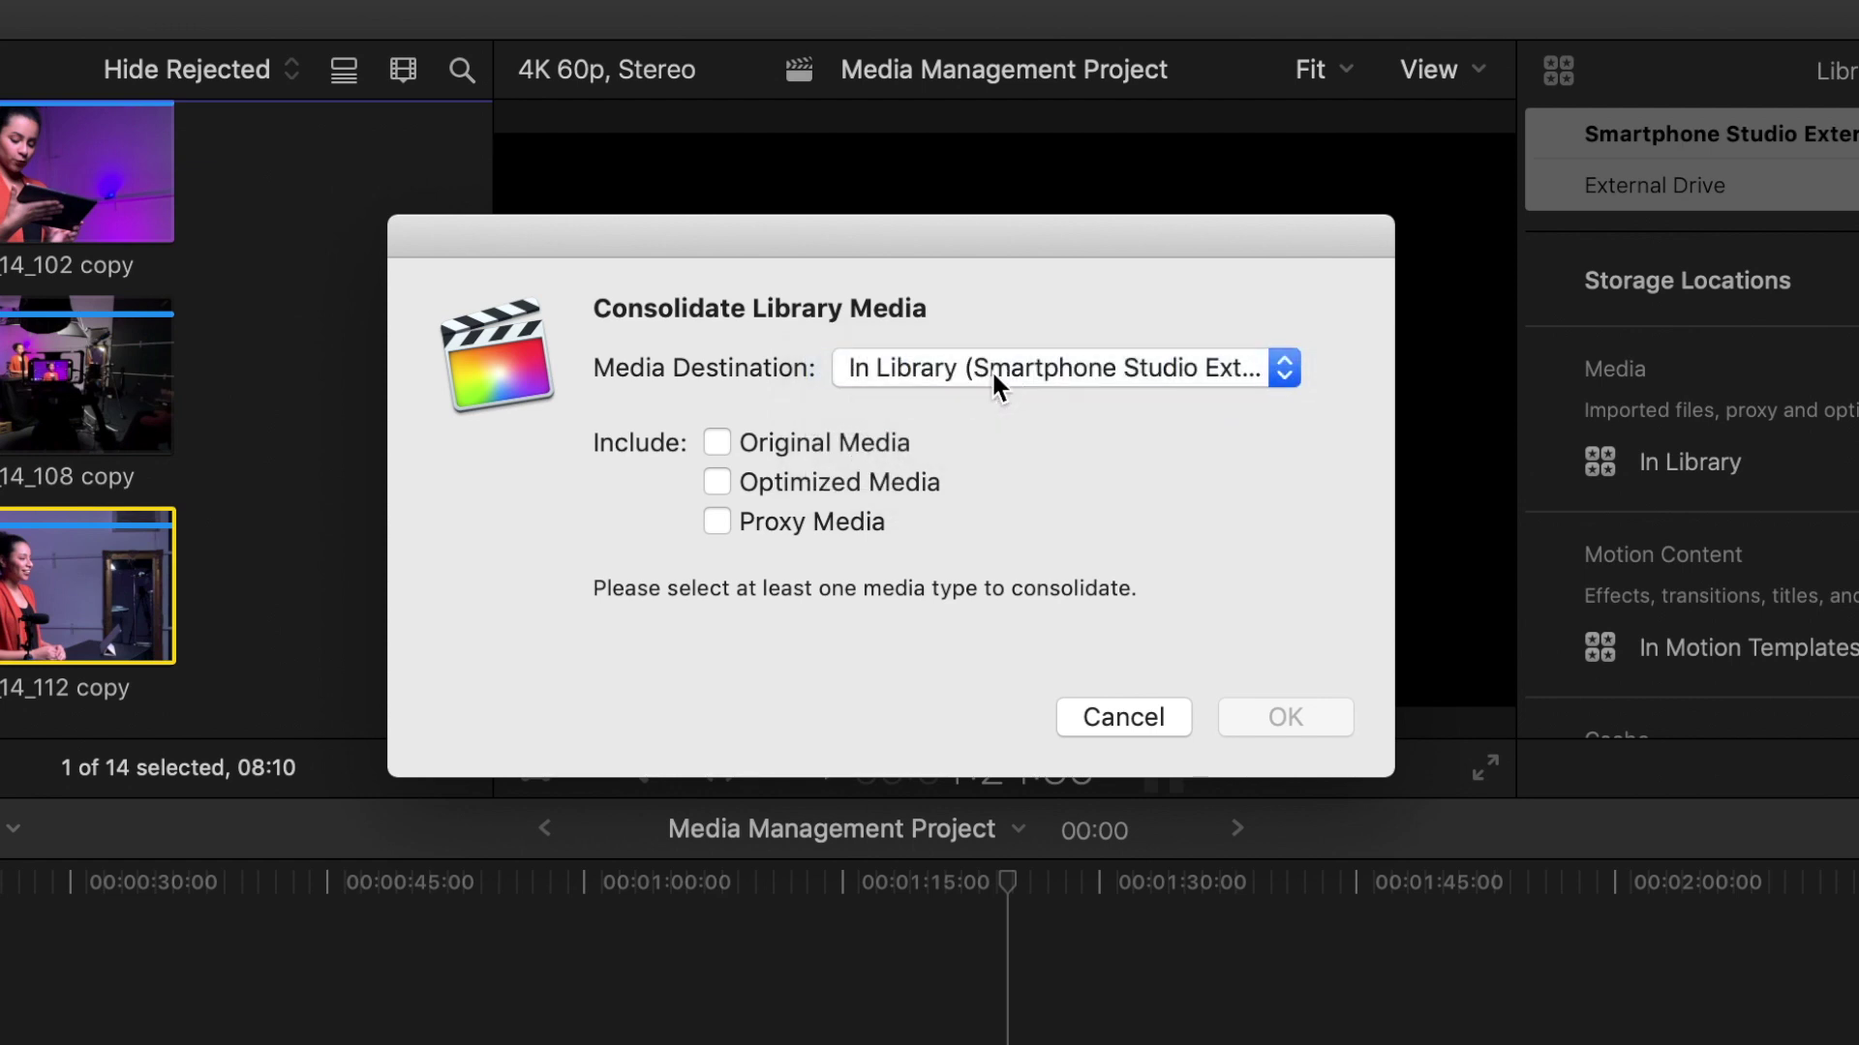
left_click(715, 448)
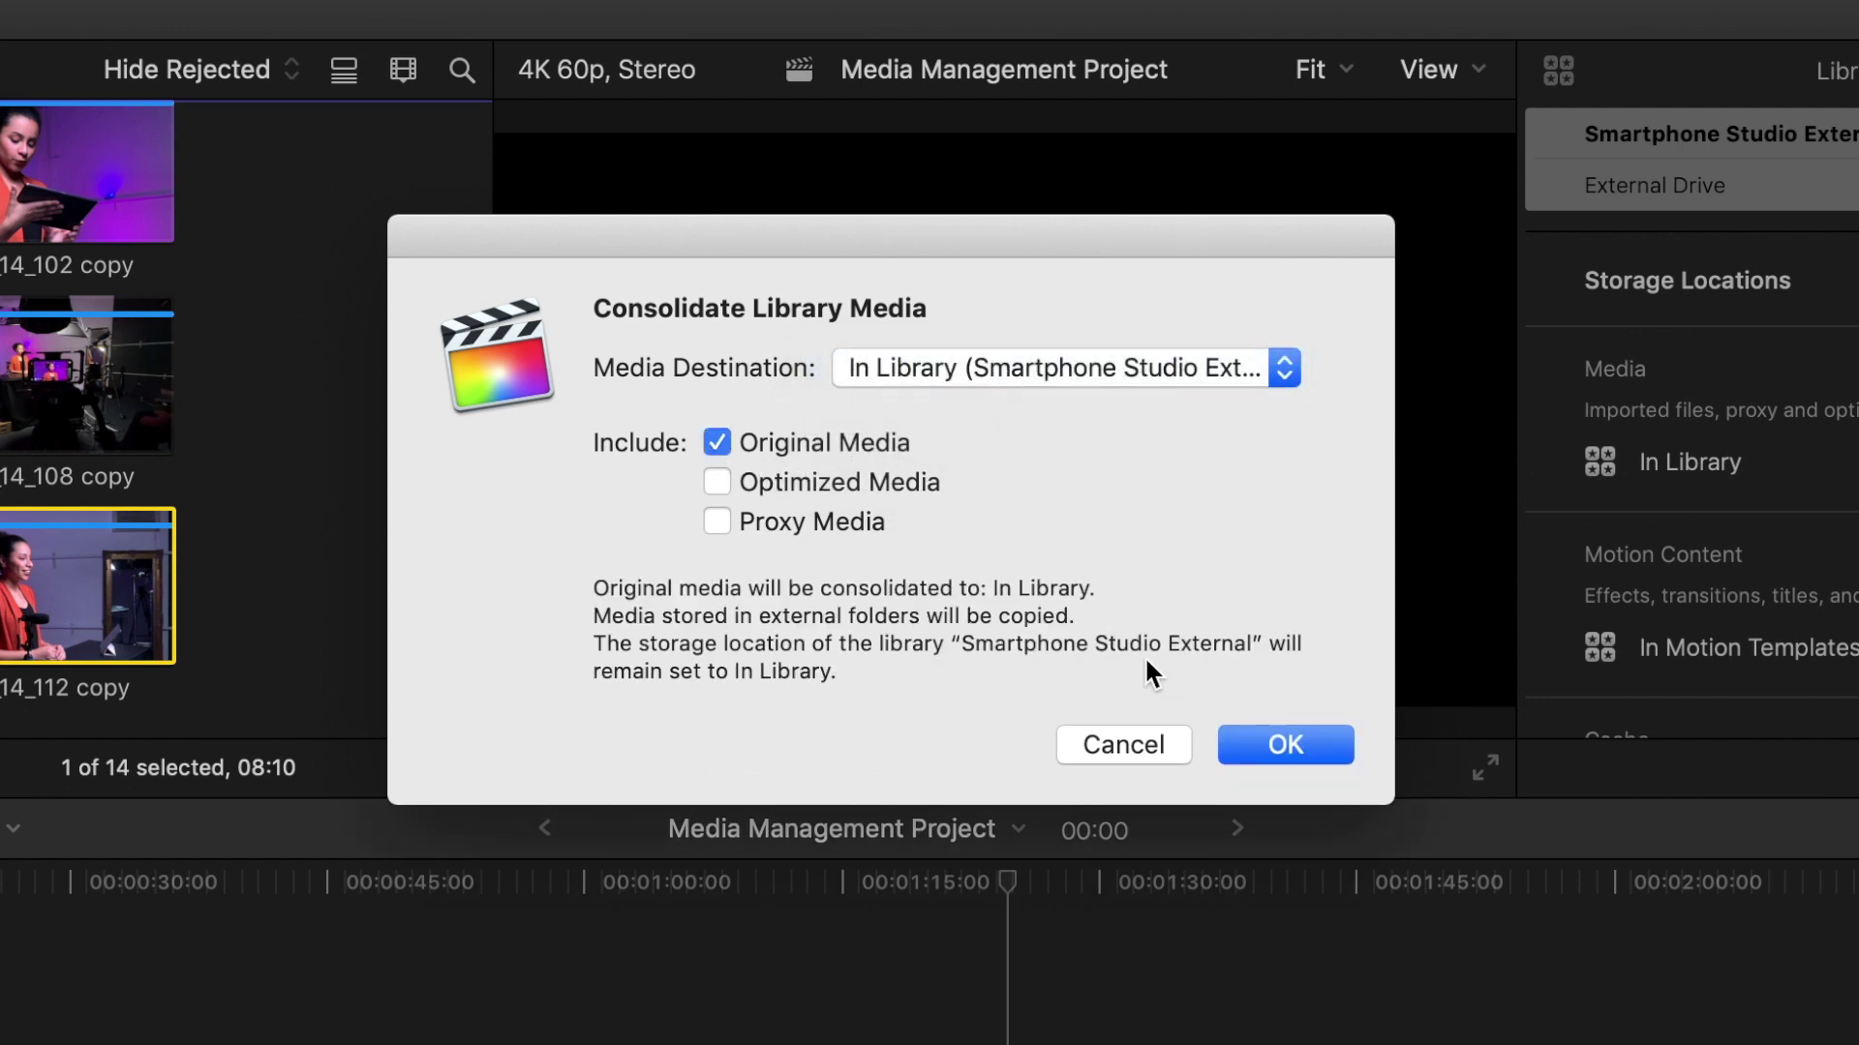
left_click(1264, 739)
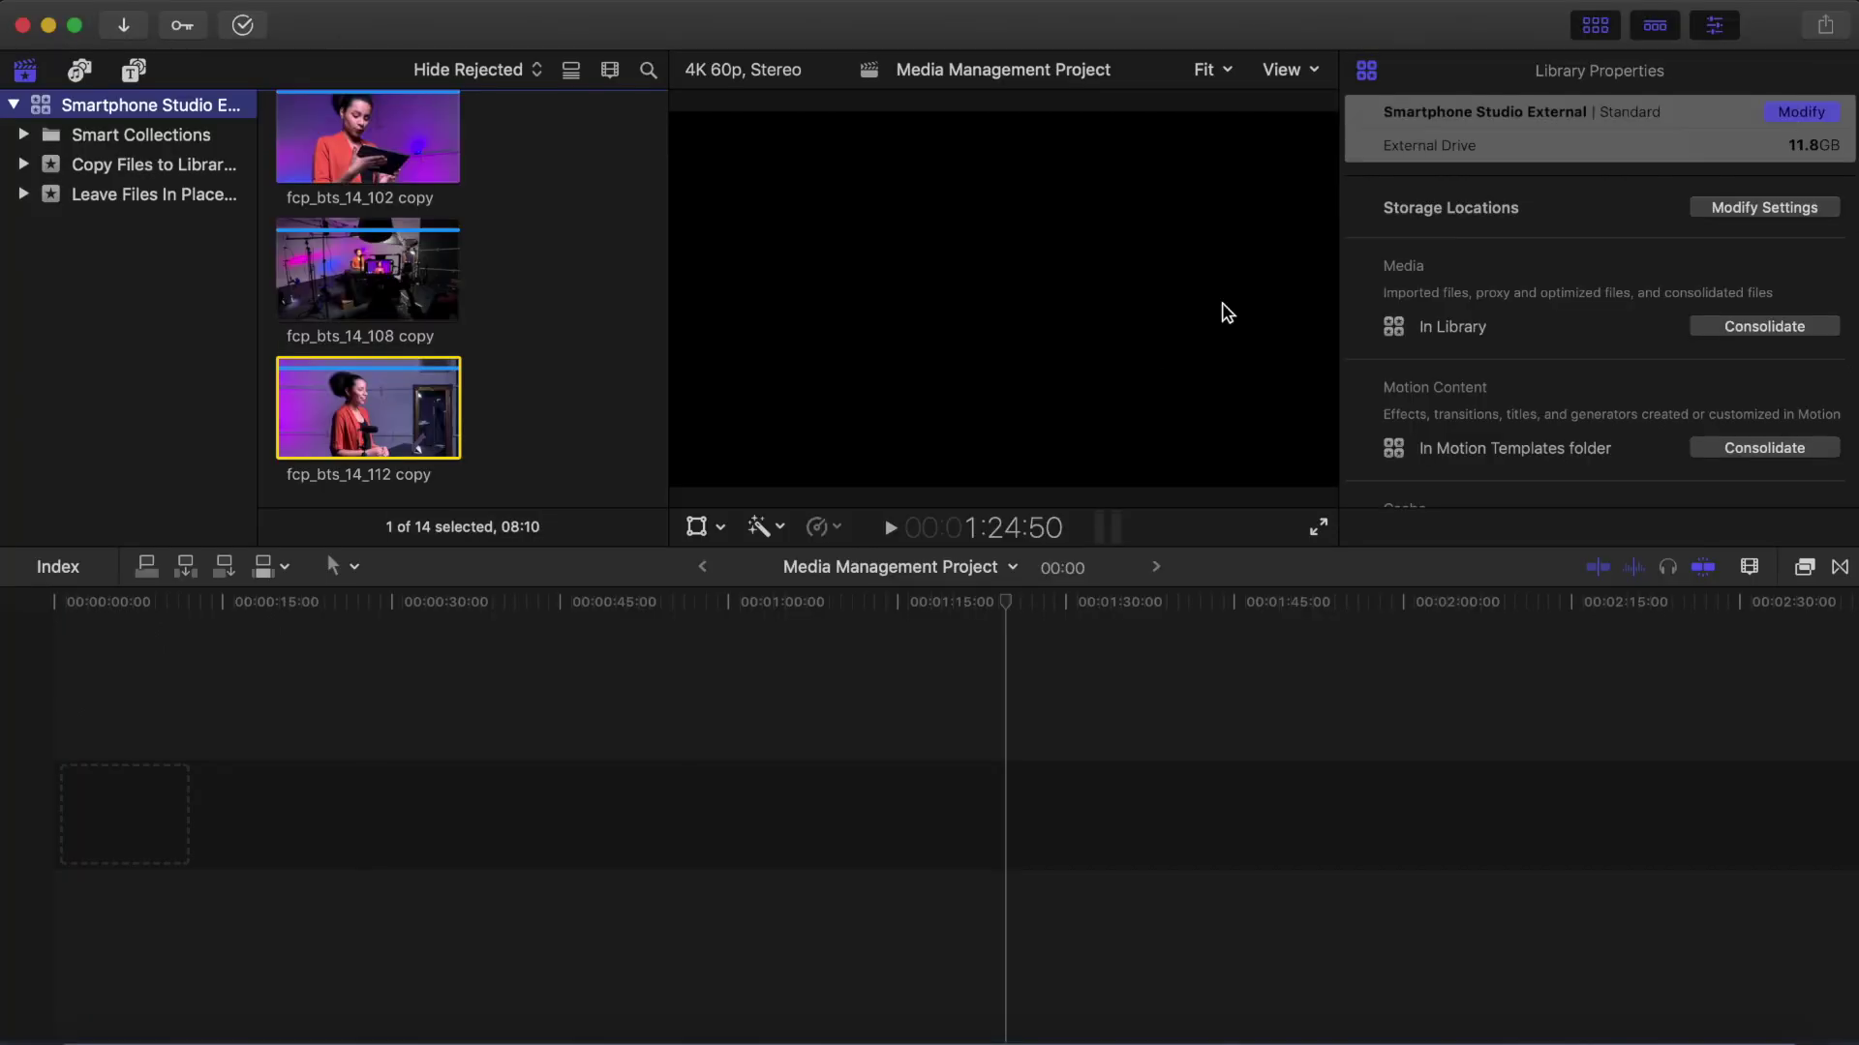